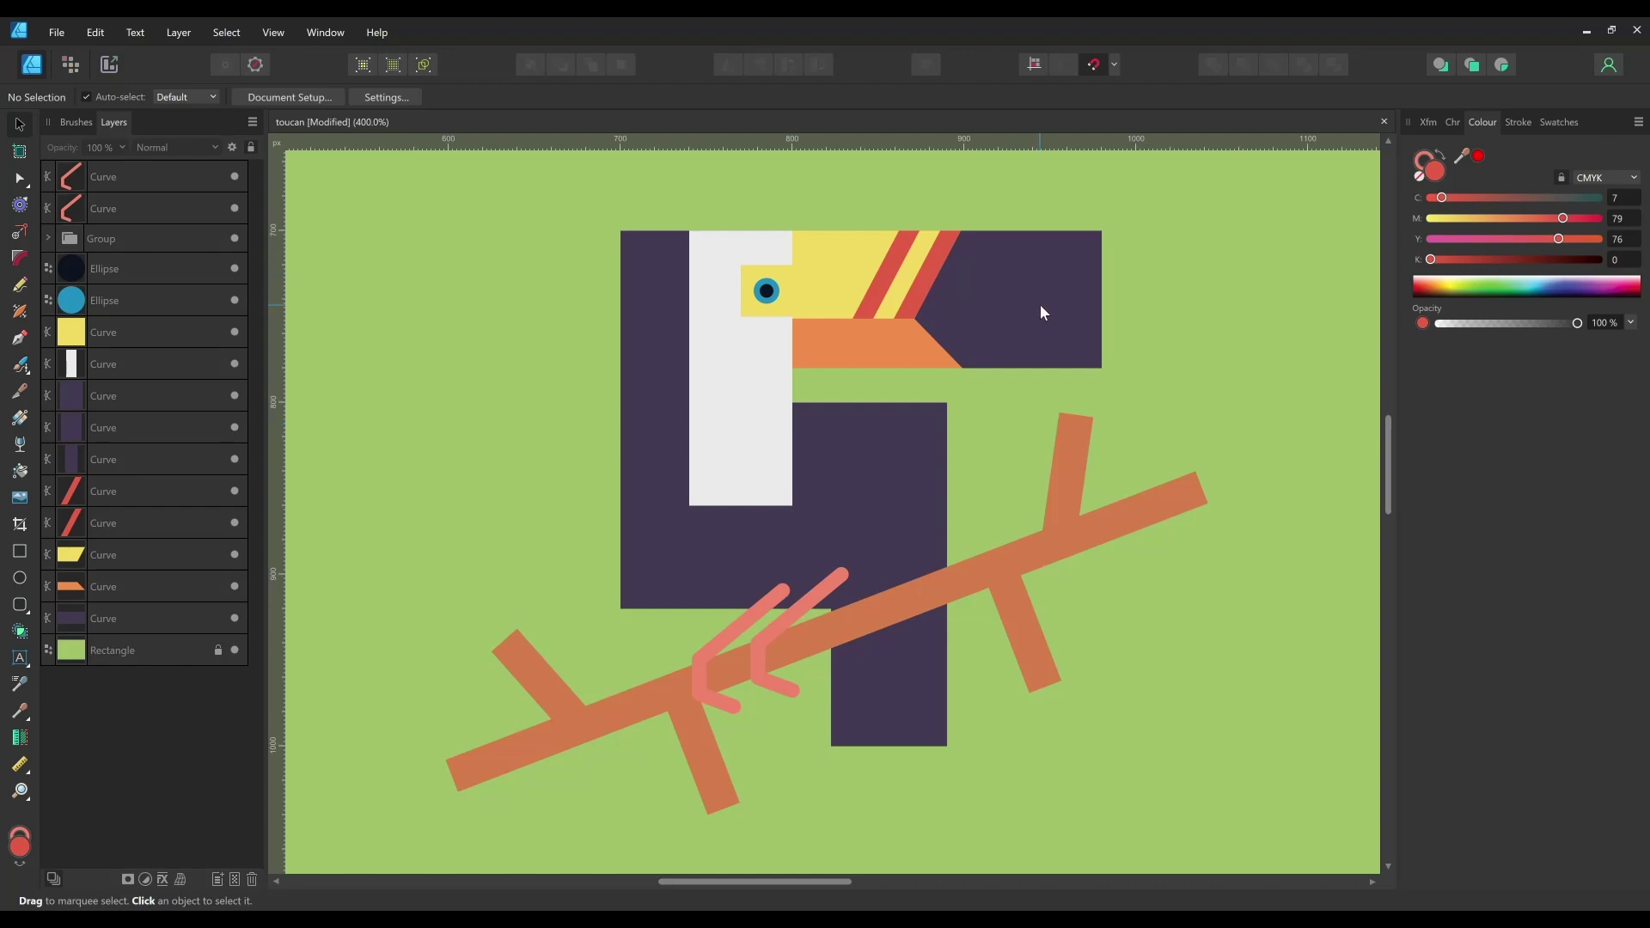
Round the dark beak's top-right corner with the Corner Tool
click(21, 260)
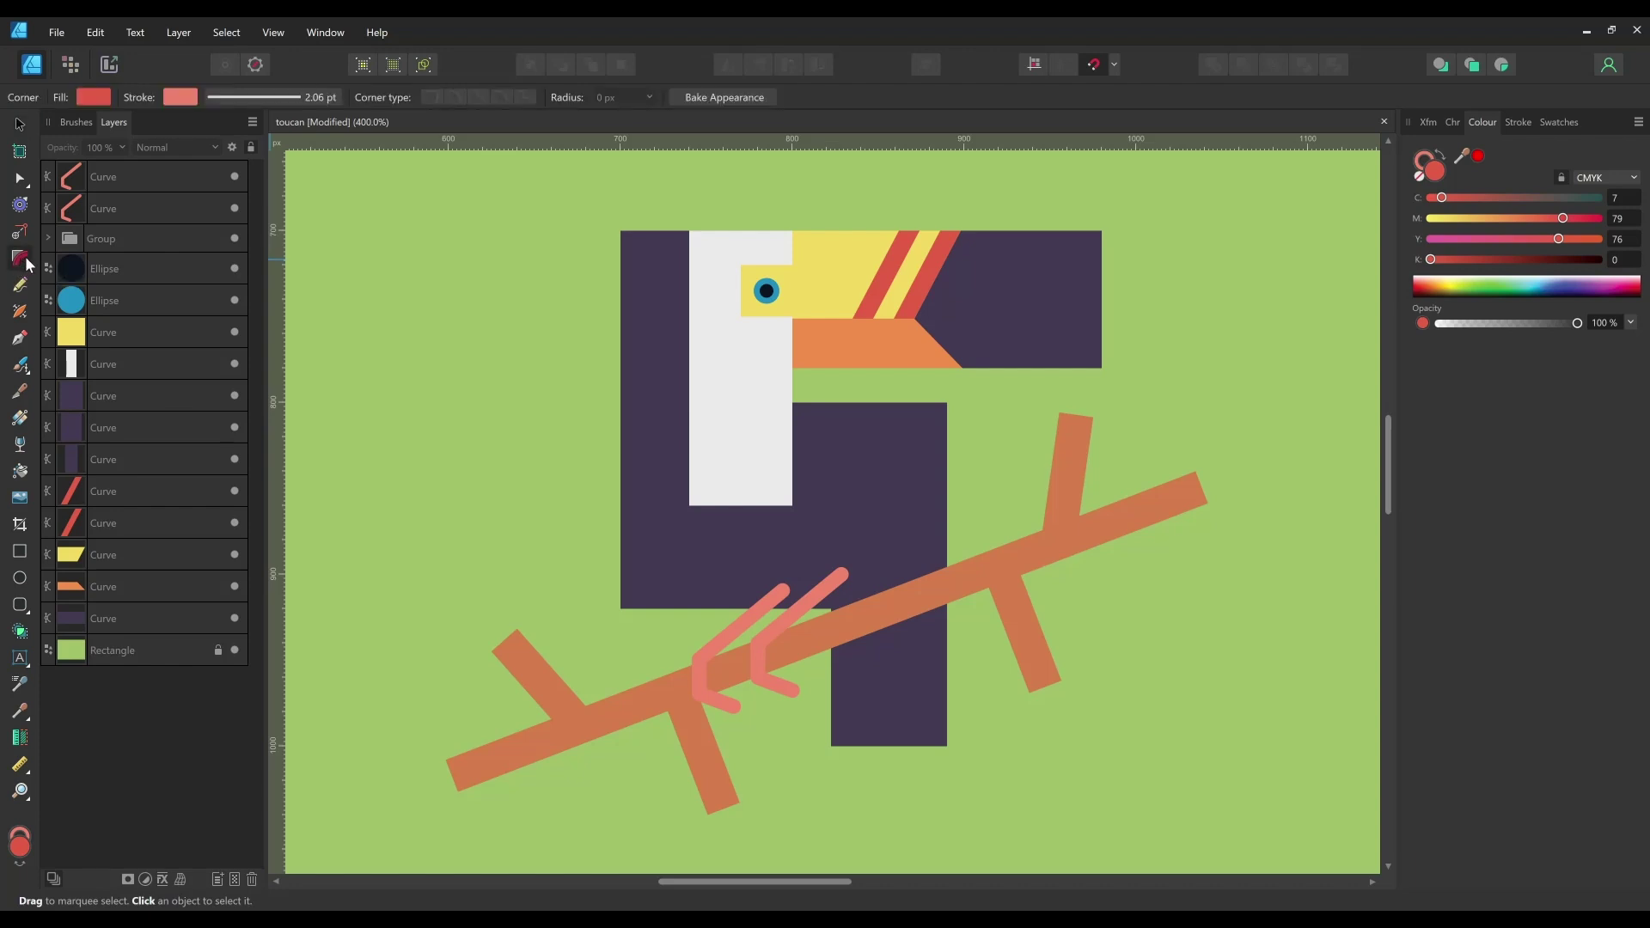
click(1091, 250)
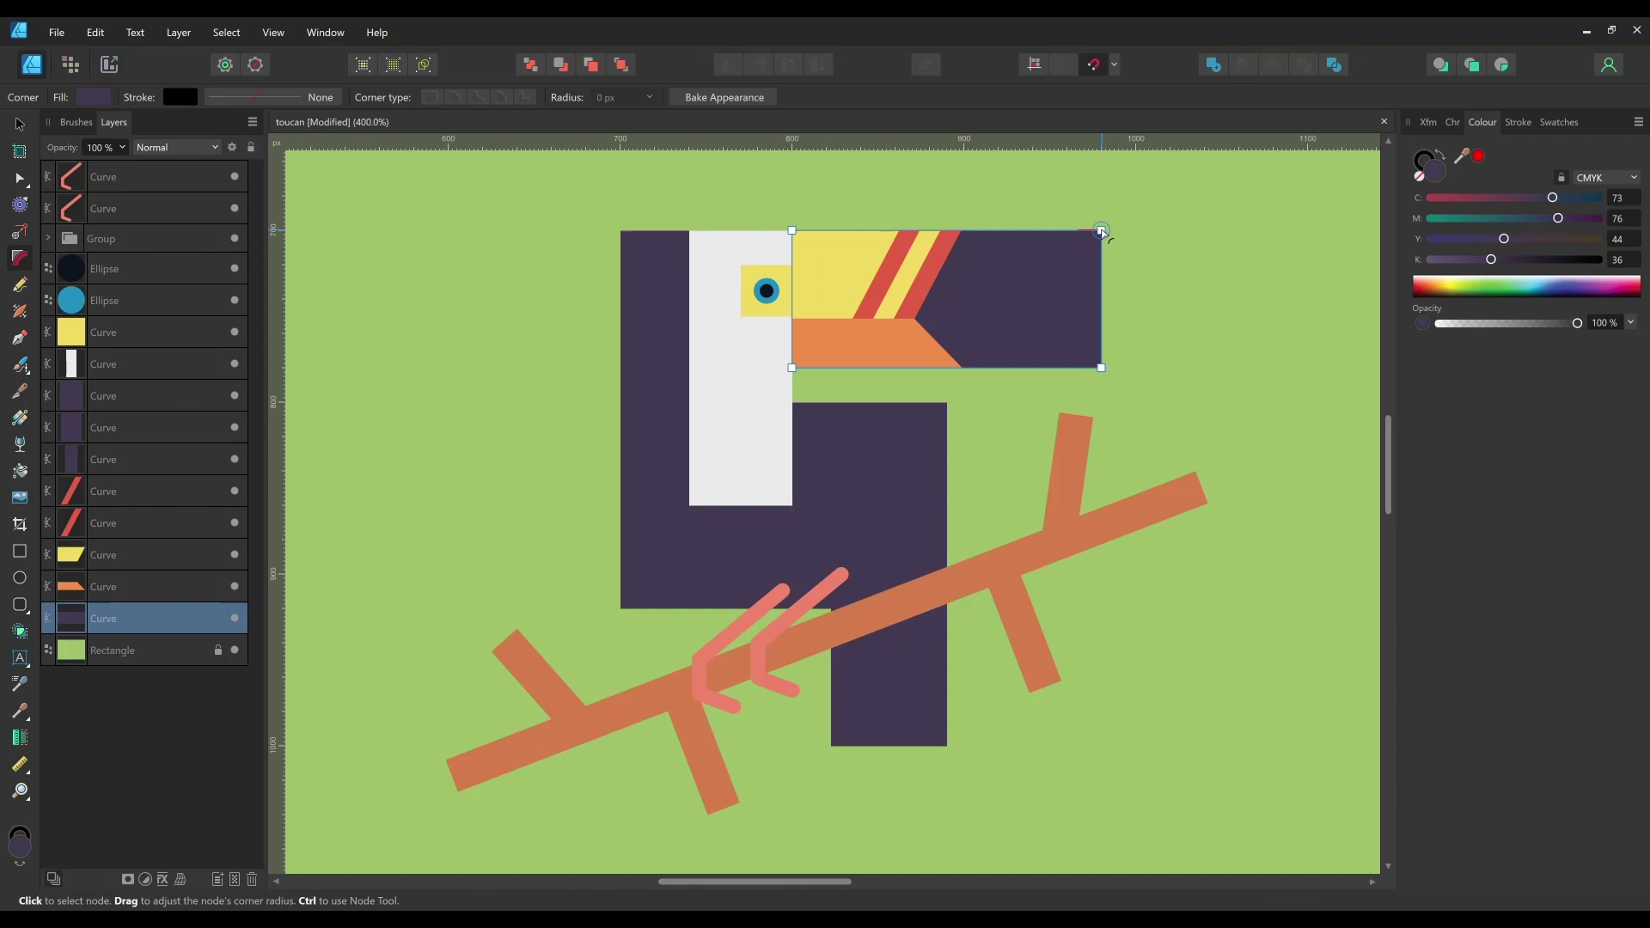
drag(1102, 232, 937, 398)
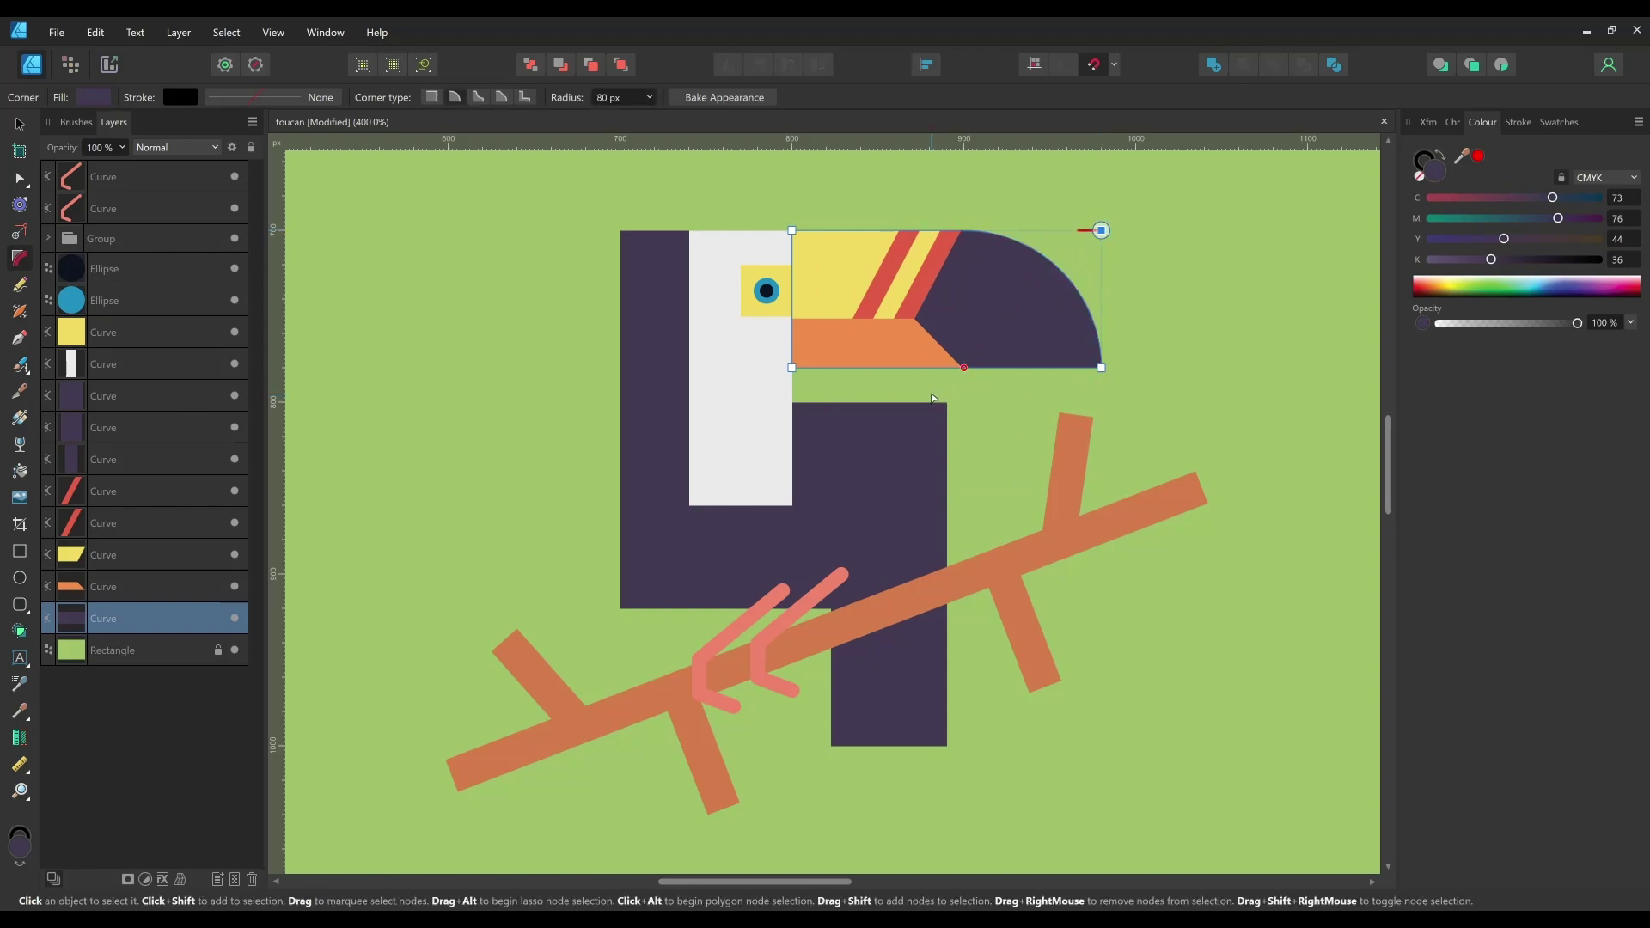
Round the white face's bottom corners to 60 px and its top-left corner, and the eye patch's left corners to 30 px
click(760, 450)
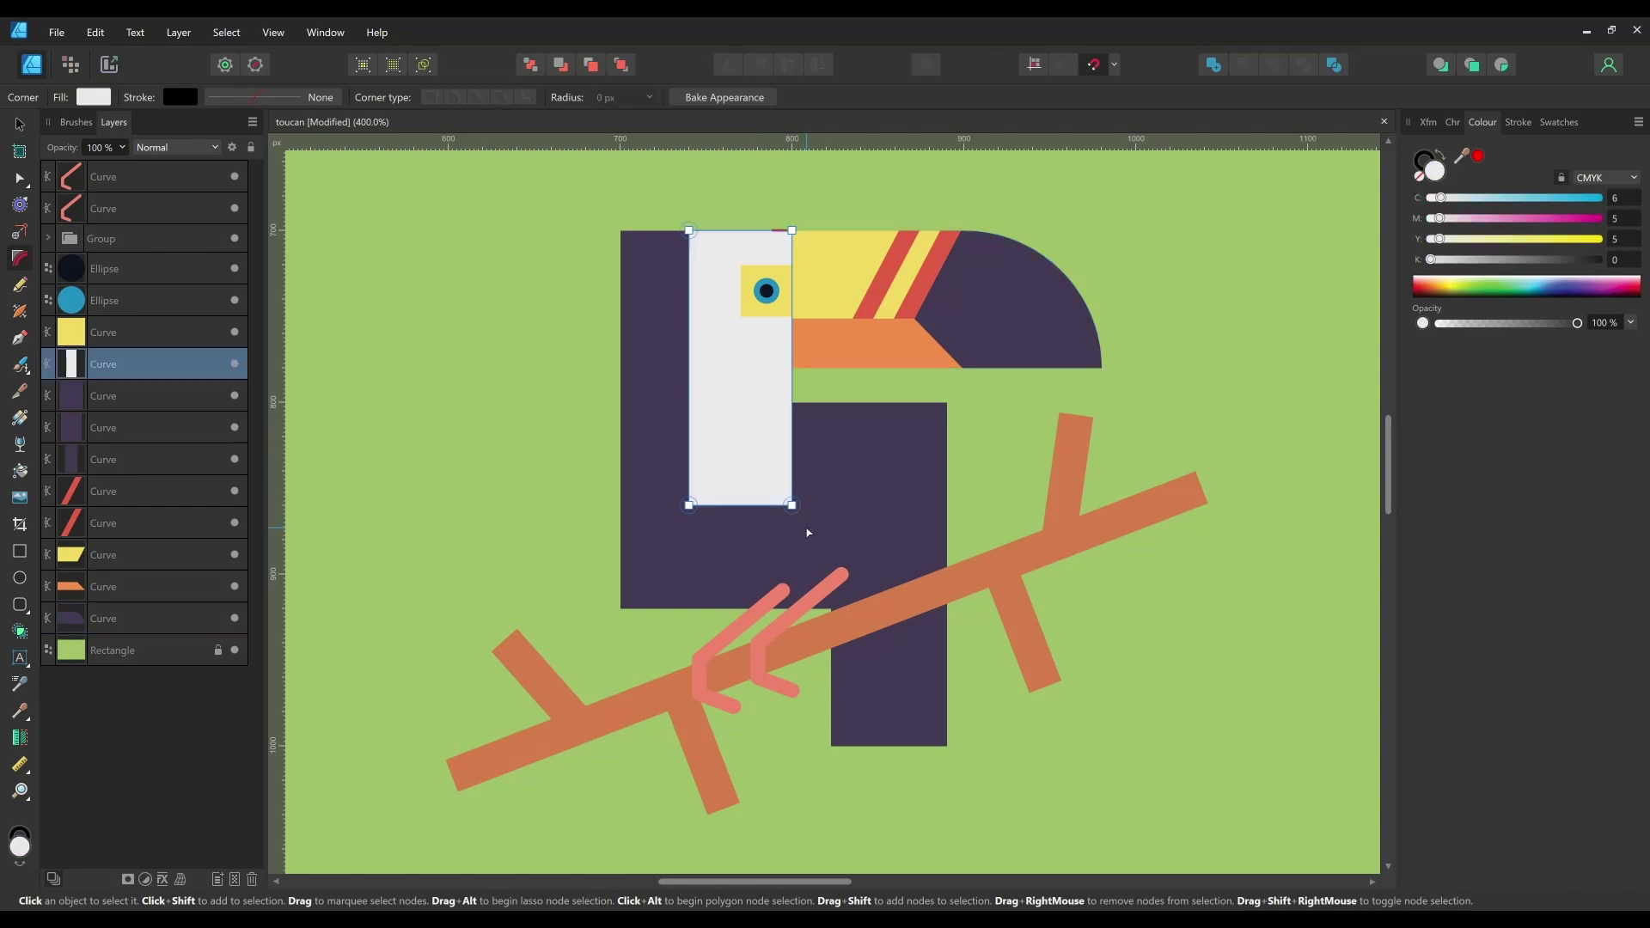
drag(808, 533, 650, 491)
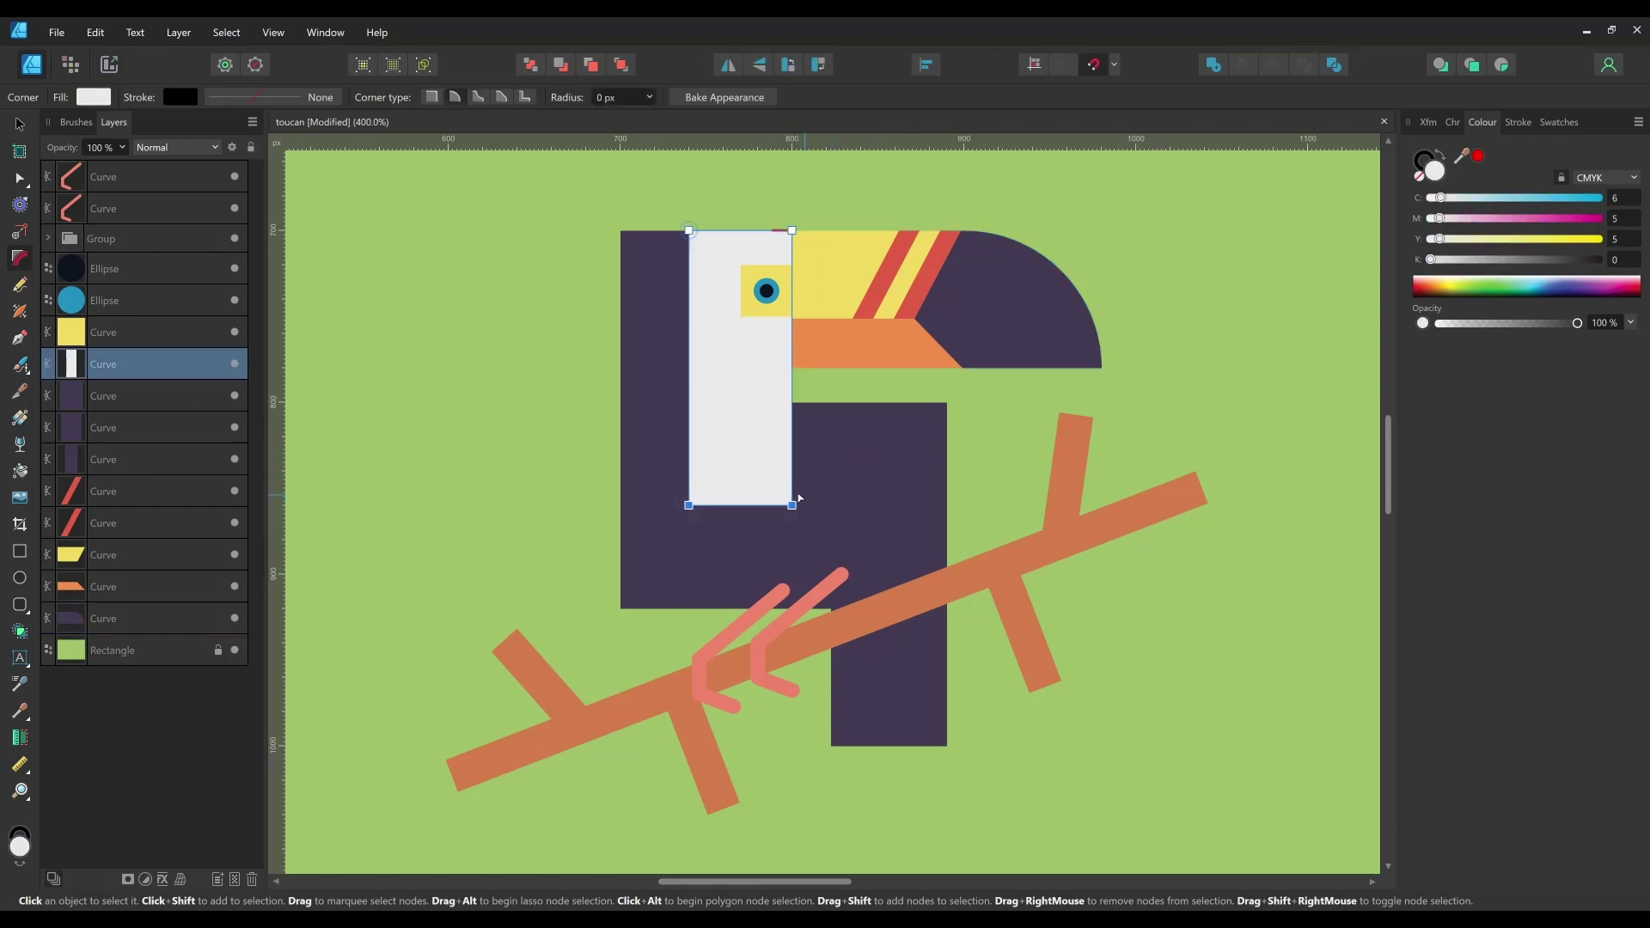
drag(793, 506, 675, 391)
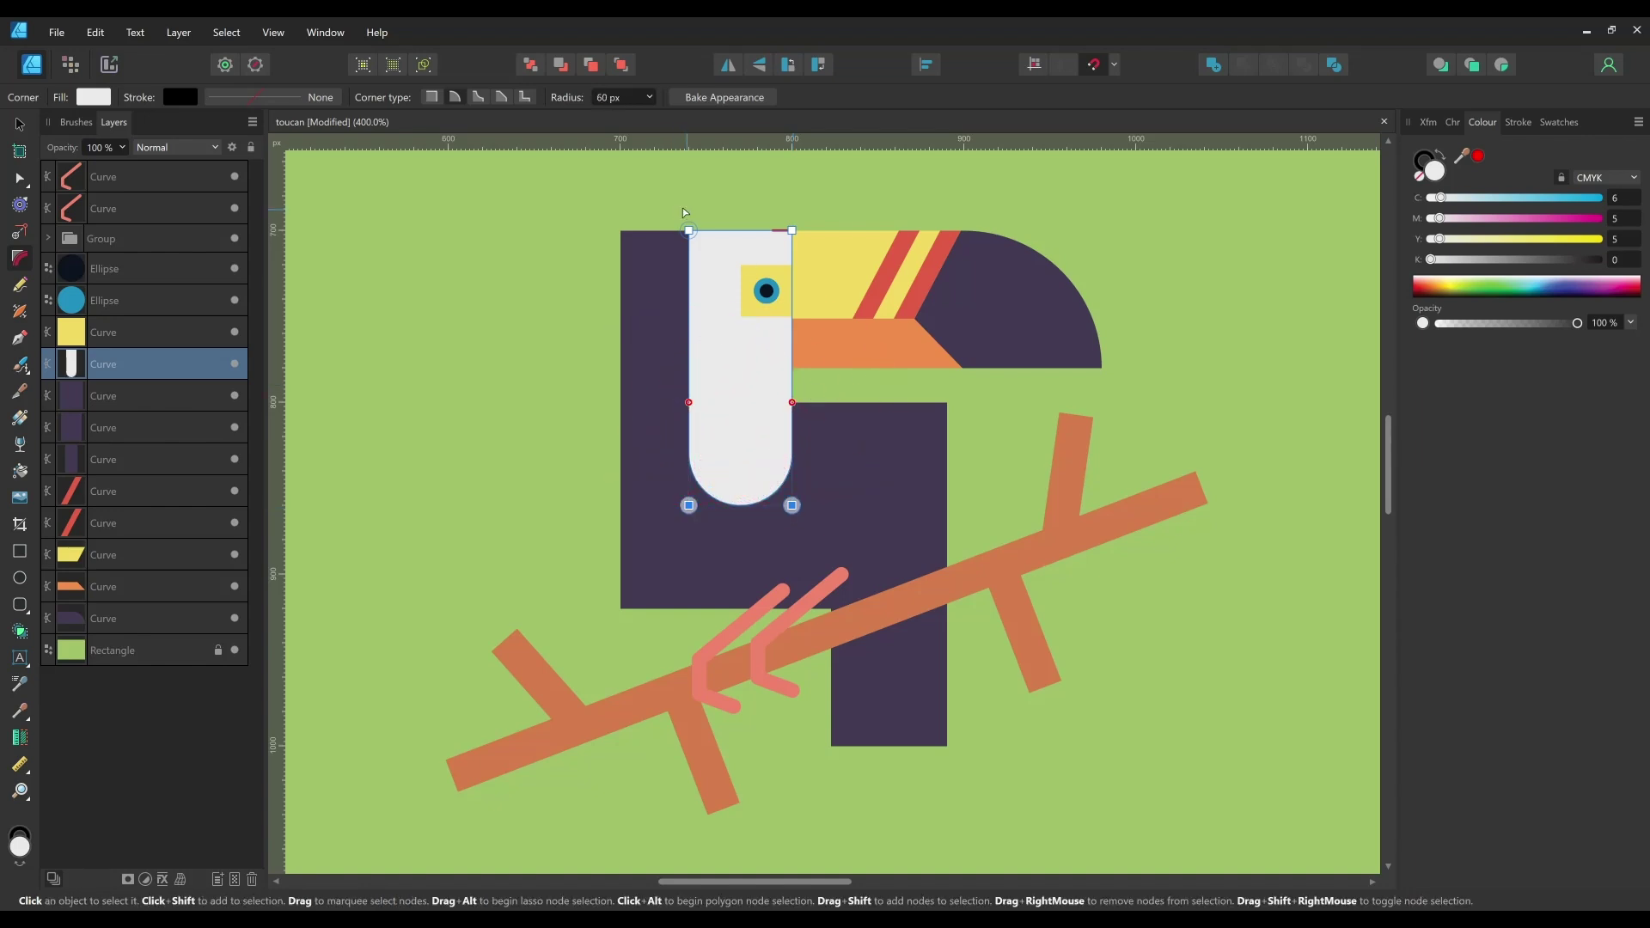
drag(689, 230, 758, 325)
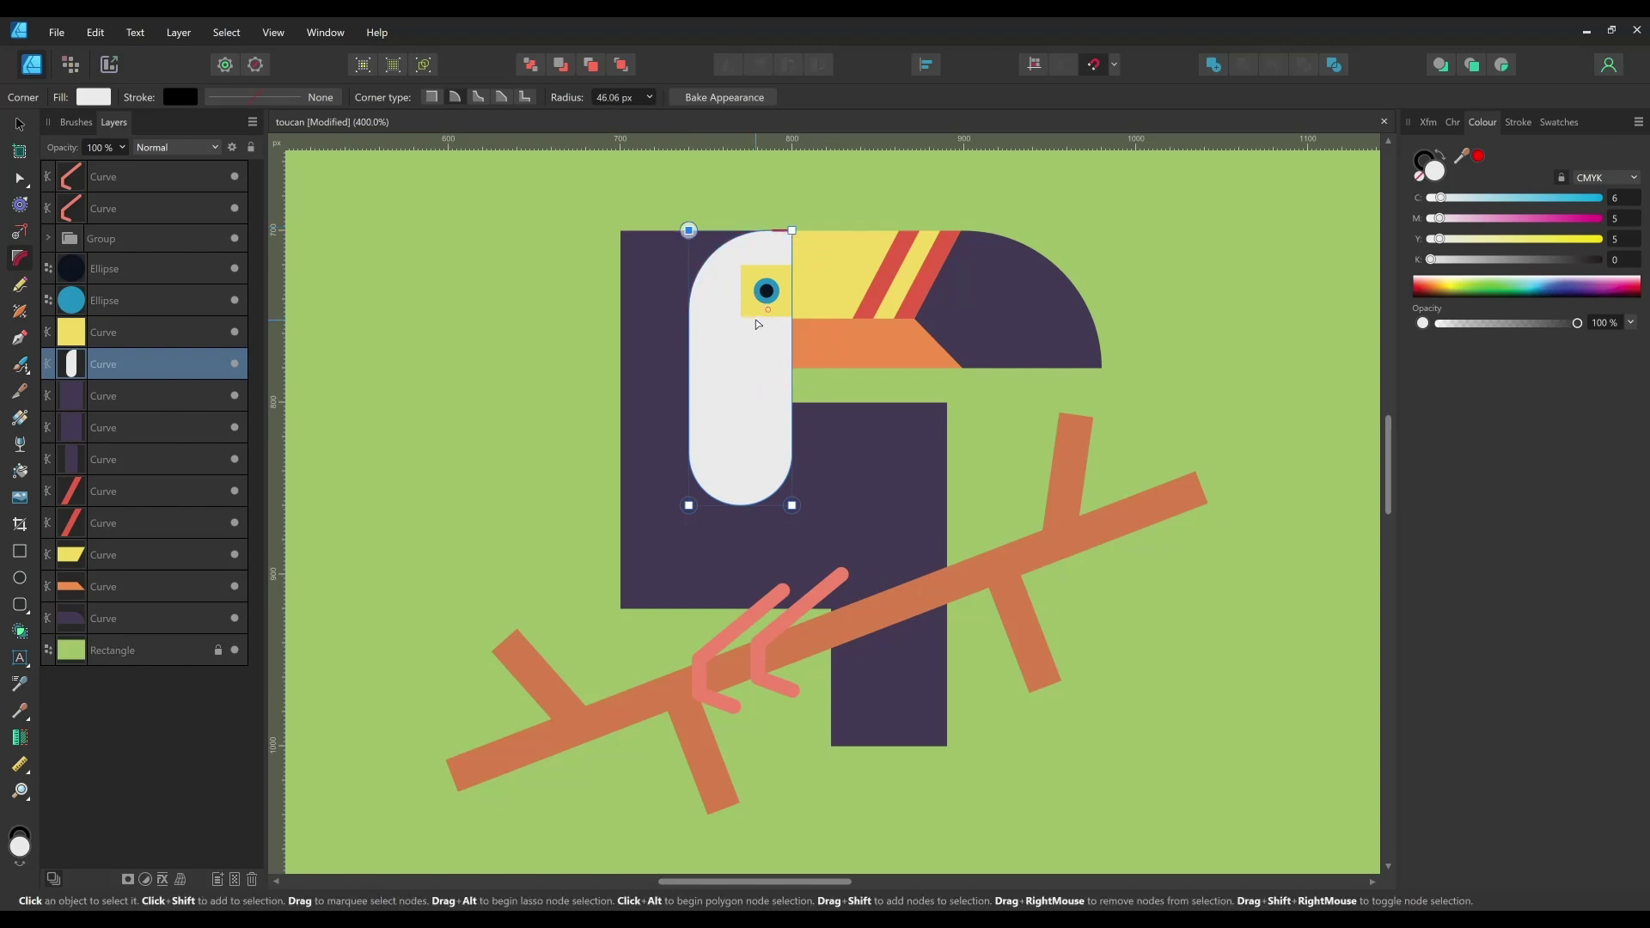
click(748, 273)
drag(741, 266, 777, 309)
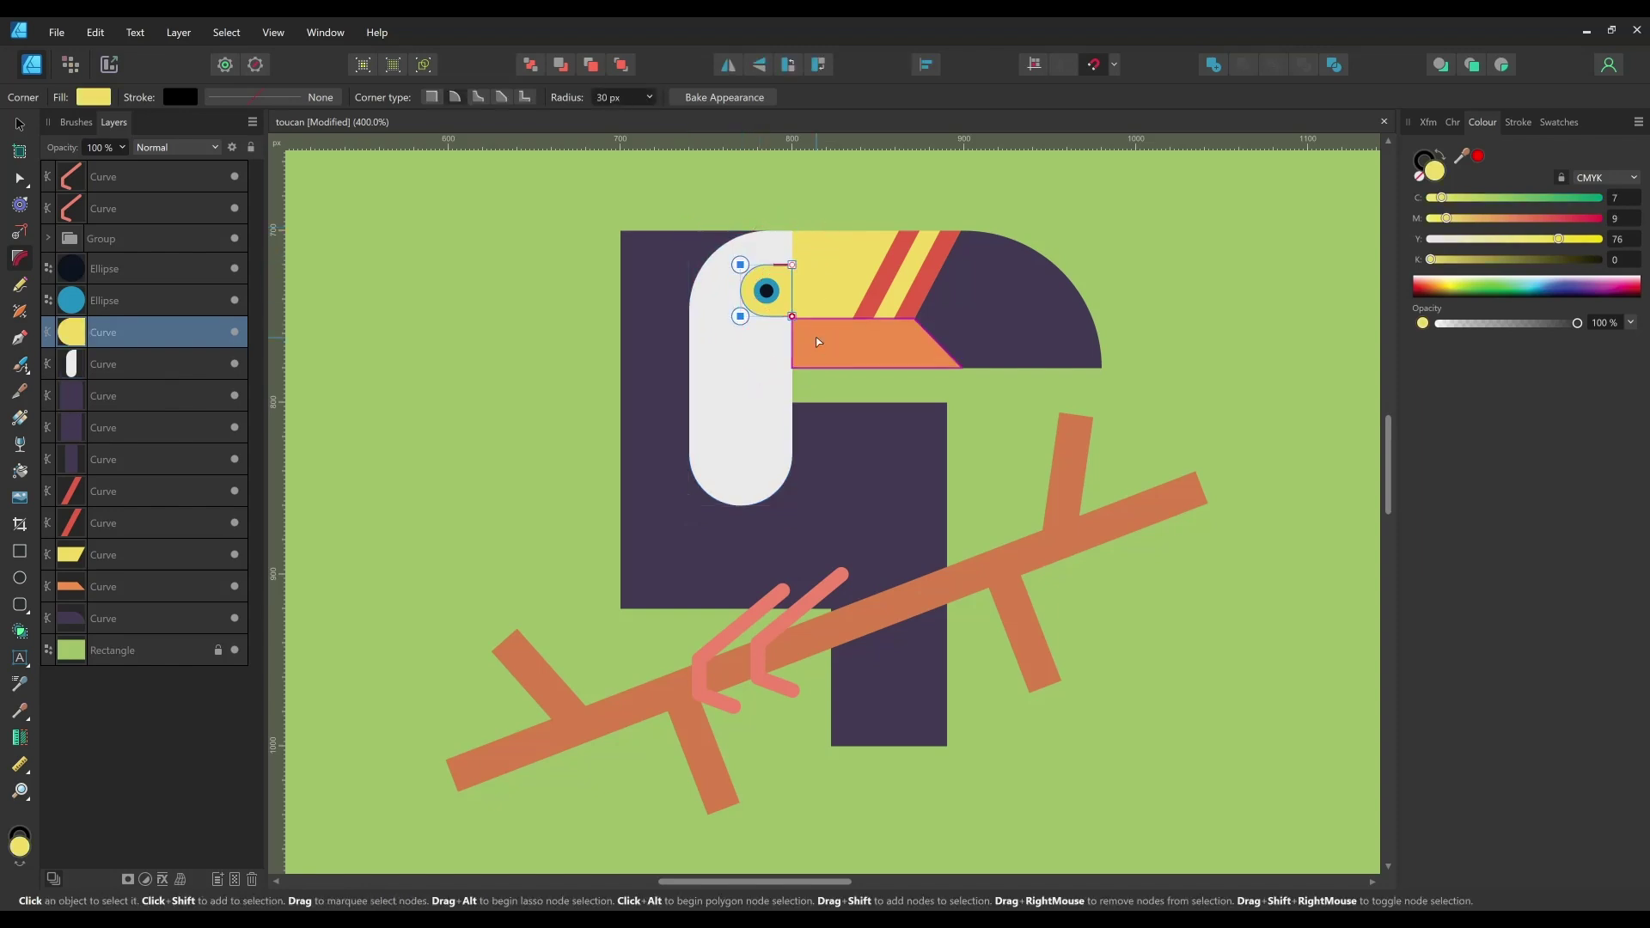
Round the purple body's lower-left, belly and head top-left corners together
click(927, 447)
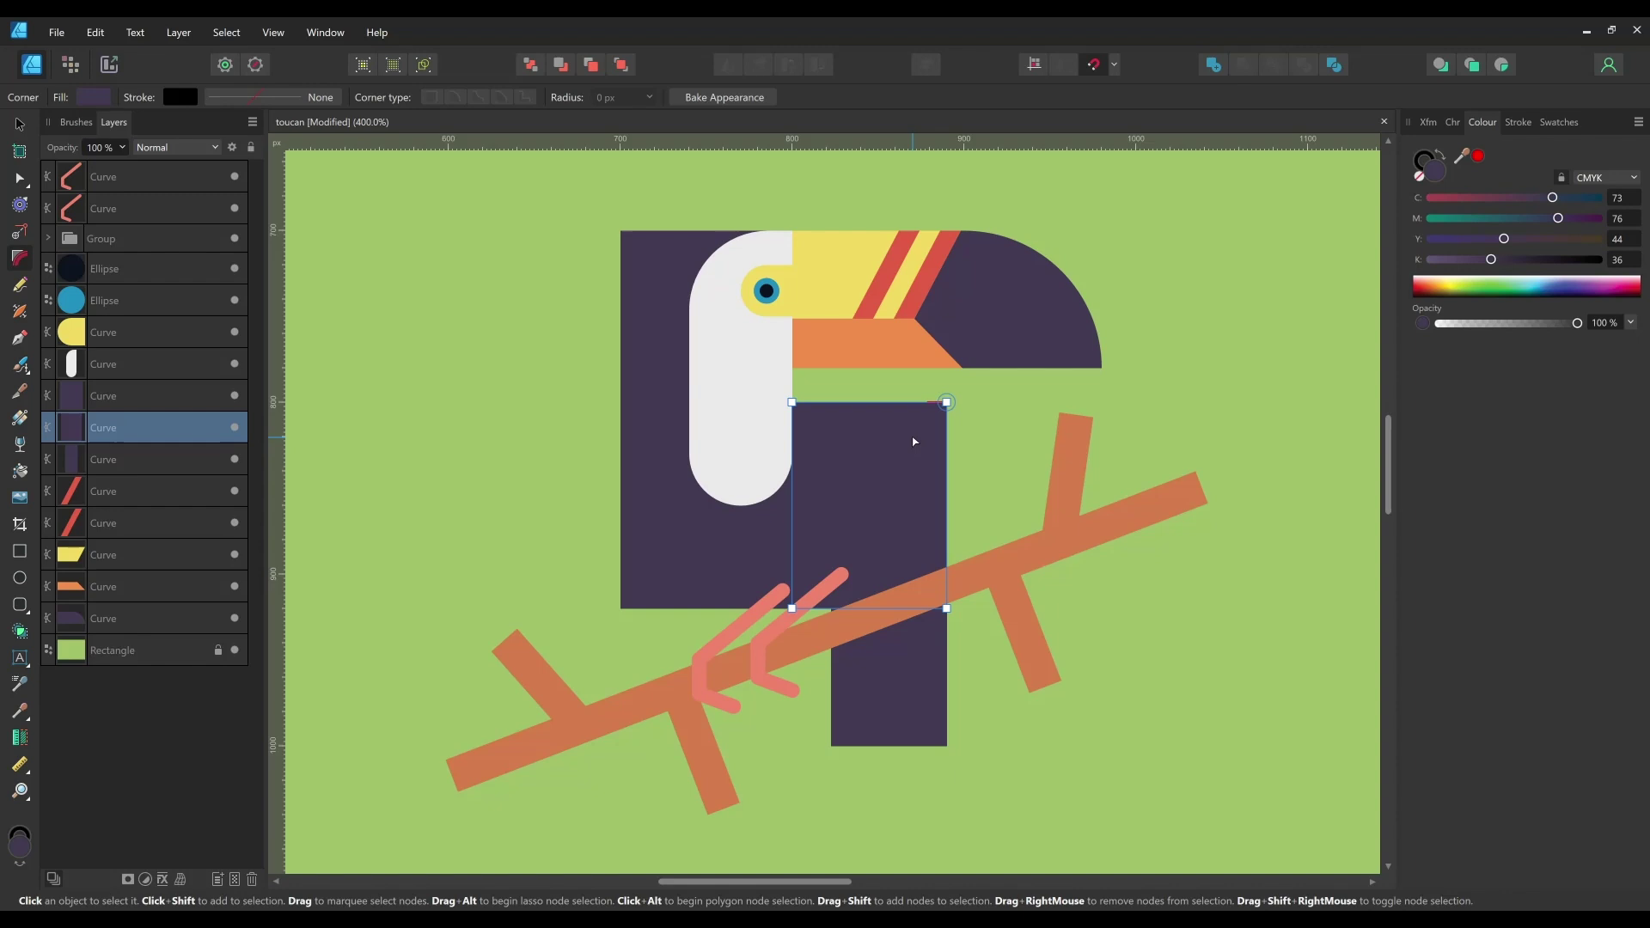
shift+click(746, 553)
click(946, 401)
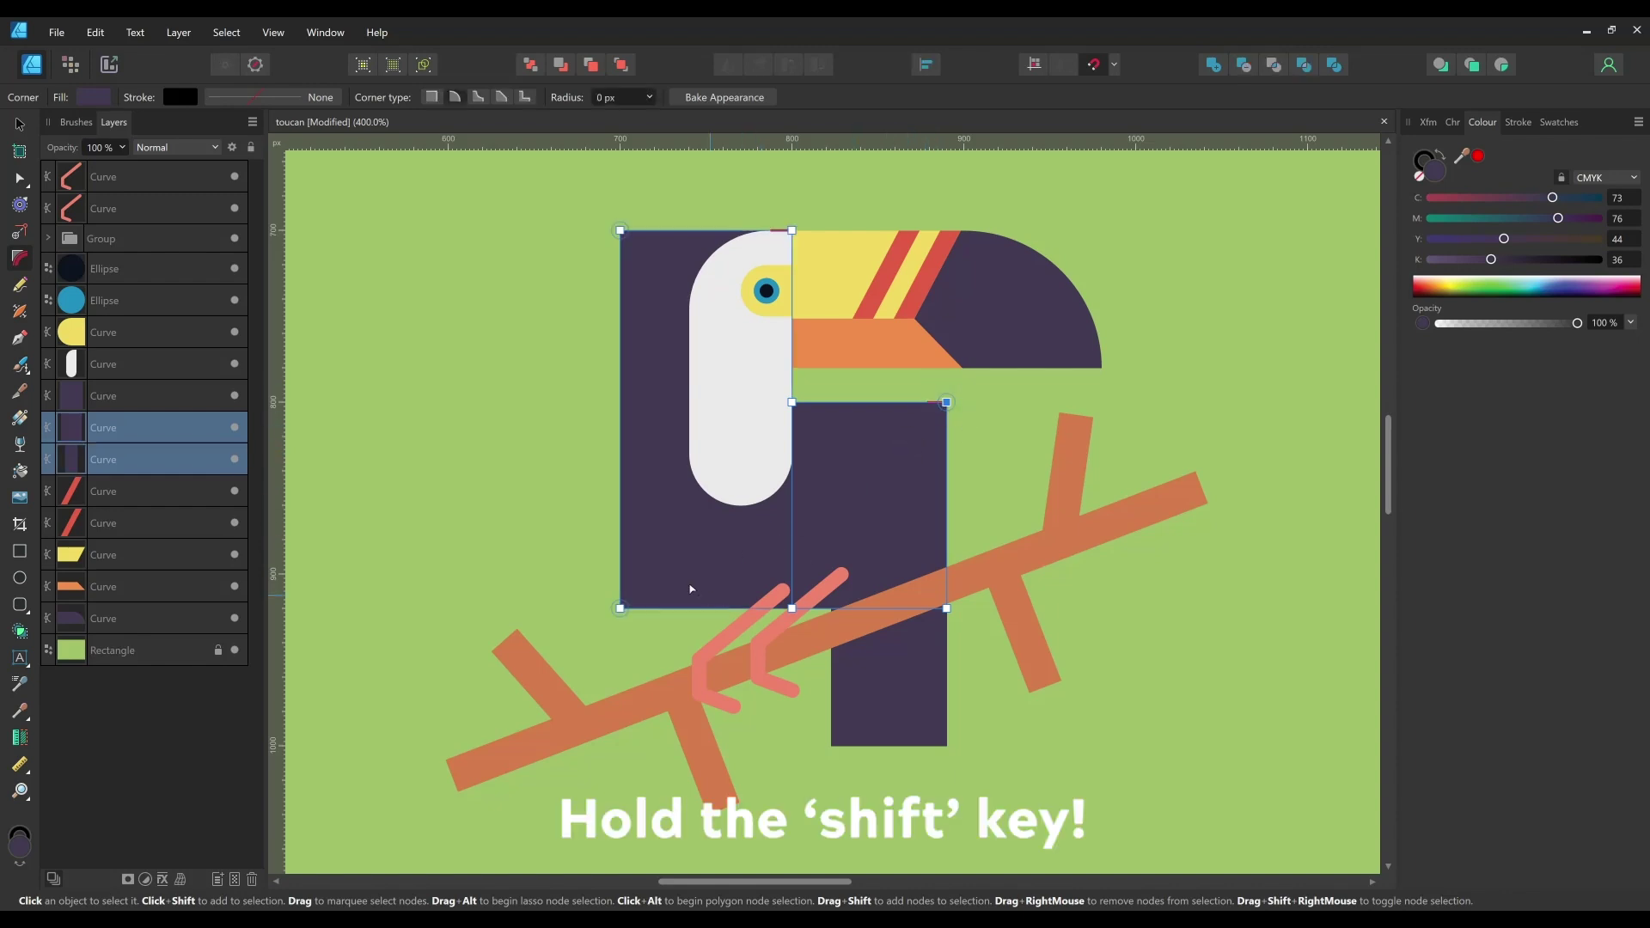
shift+click(620, 608)
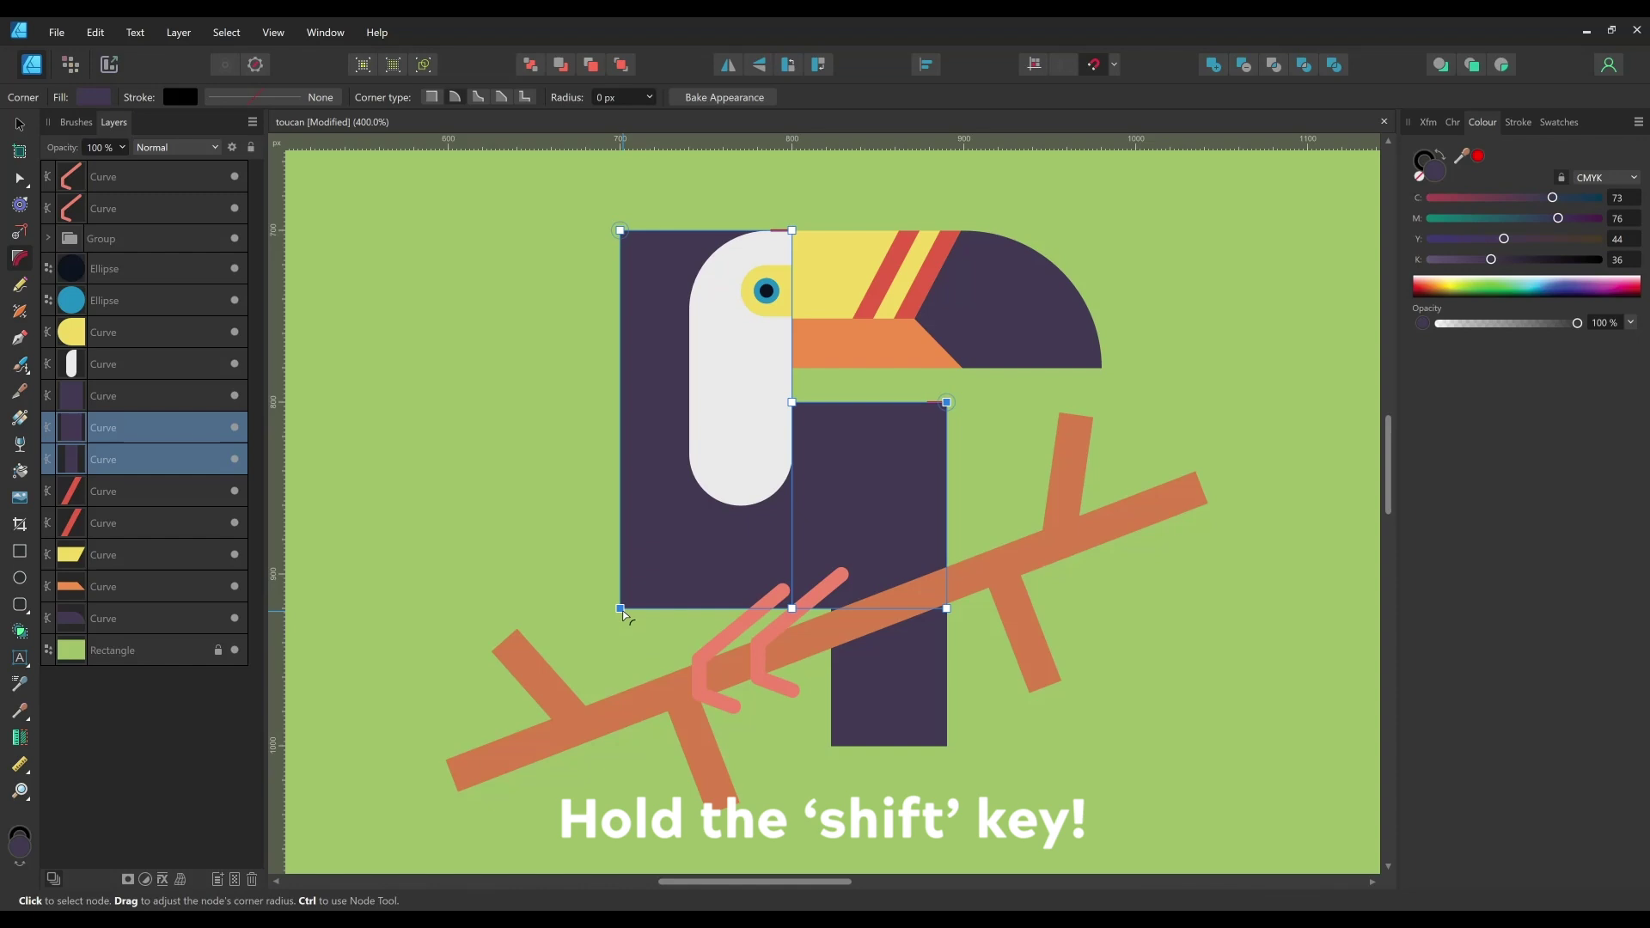
drag(624, 612, 739, 516)
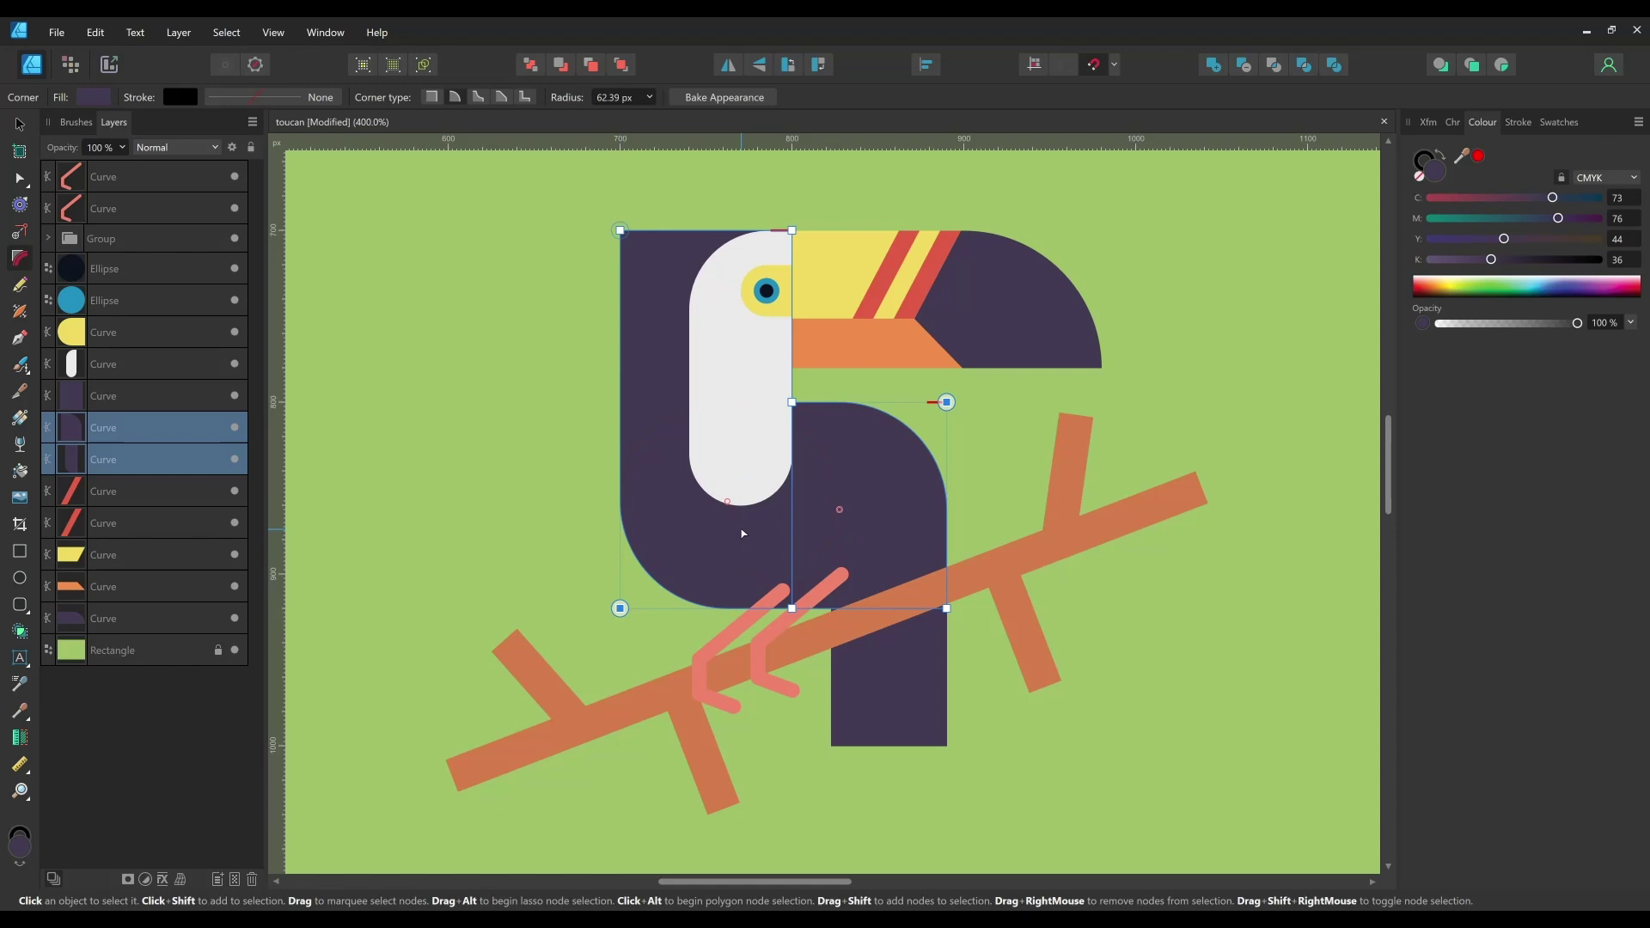
drag(620, 230, 739, 366)
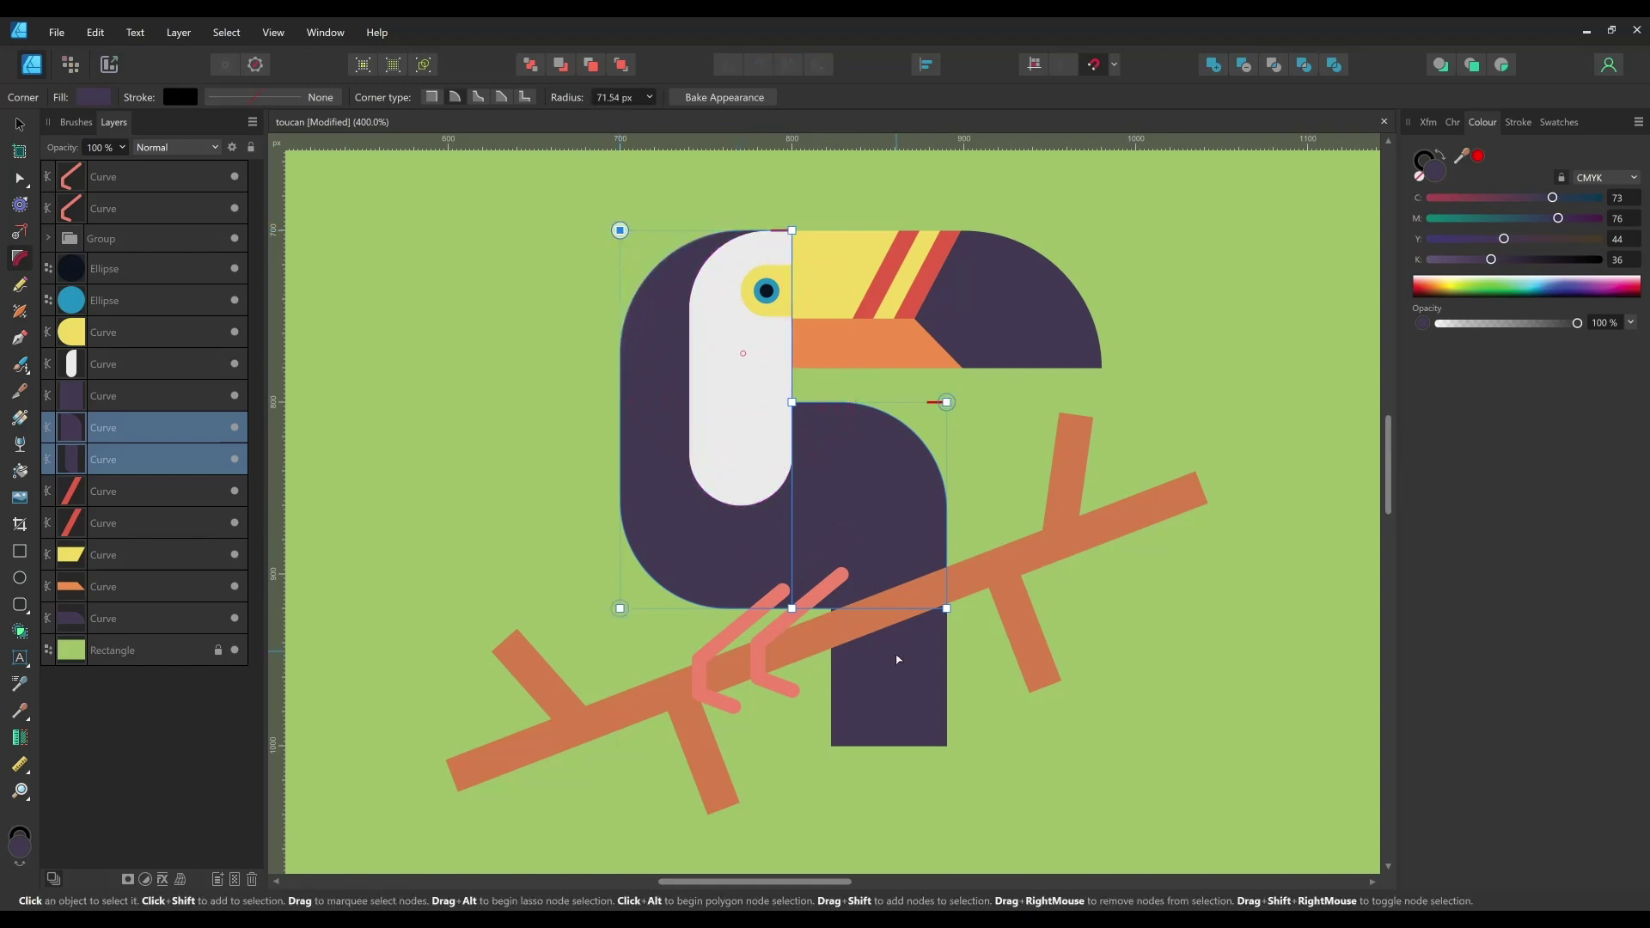
Round the tail's bottom-left corner, then deselect everything
click(899, 659)
drag(831, 746, 967, 657)
click(1205, 726)
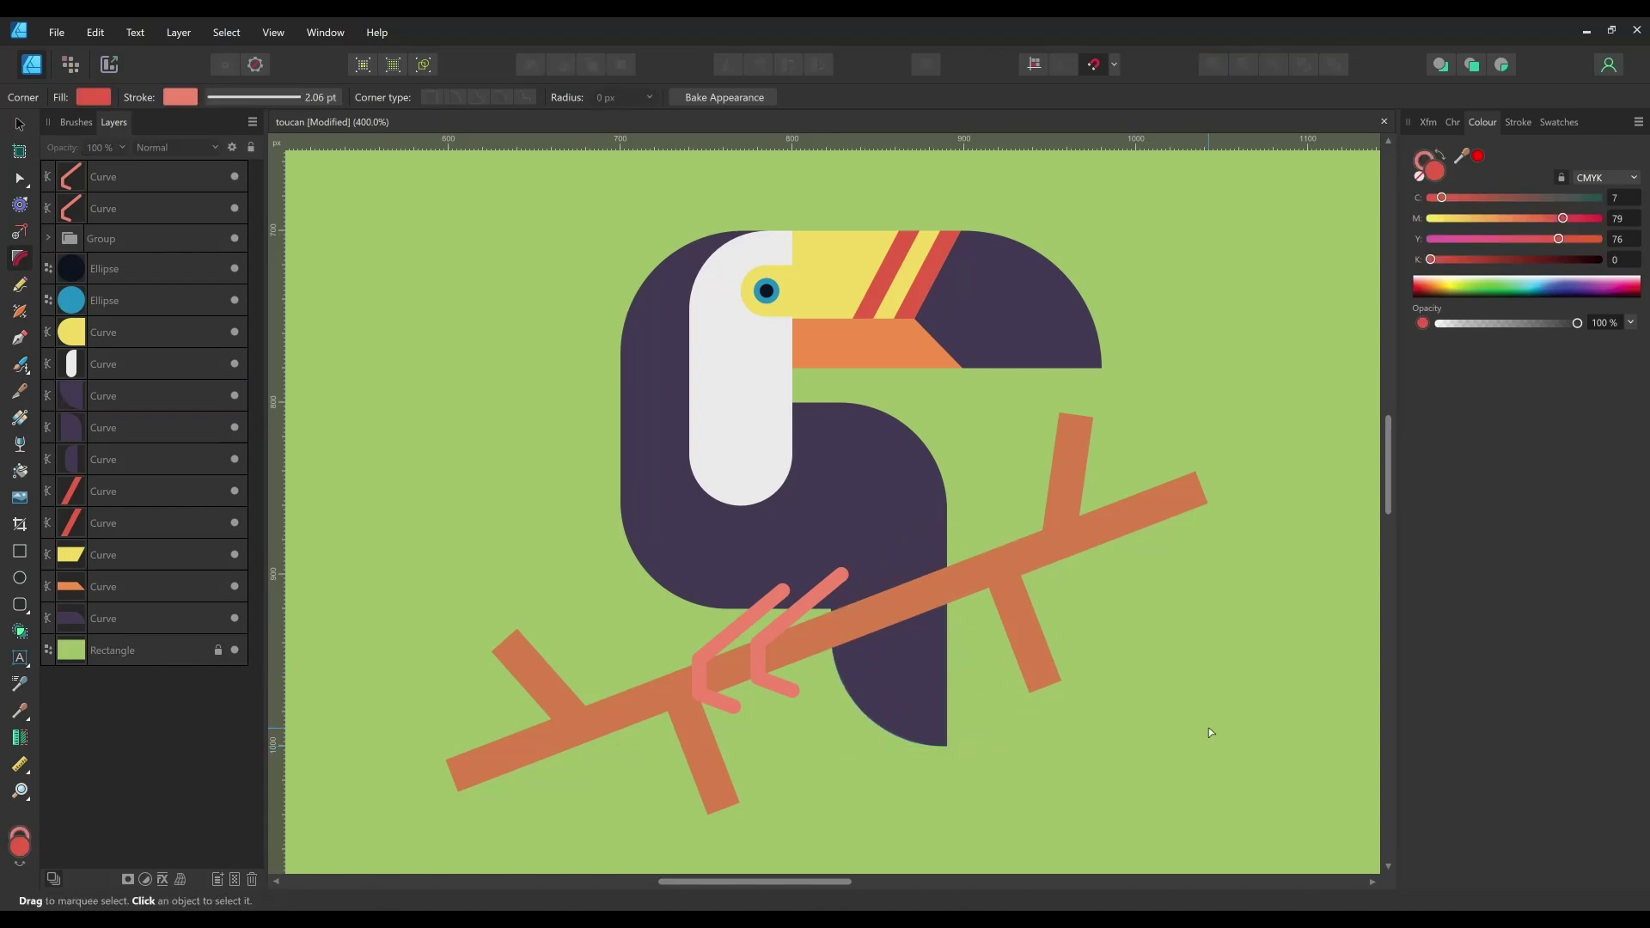
Select the beak and flatten its top-right corner back to sharp
key(a)
click(1101, 230)
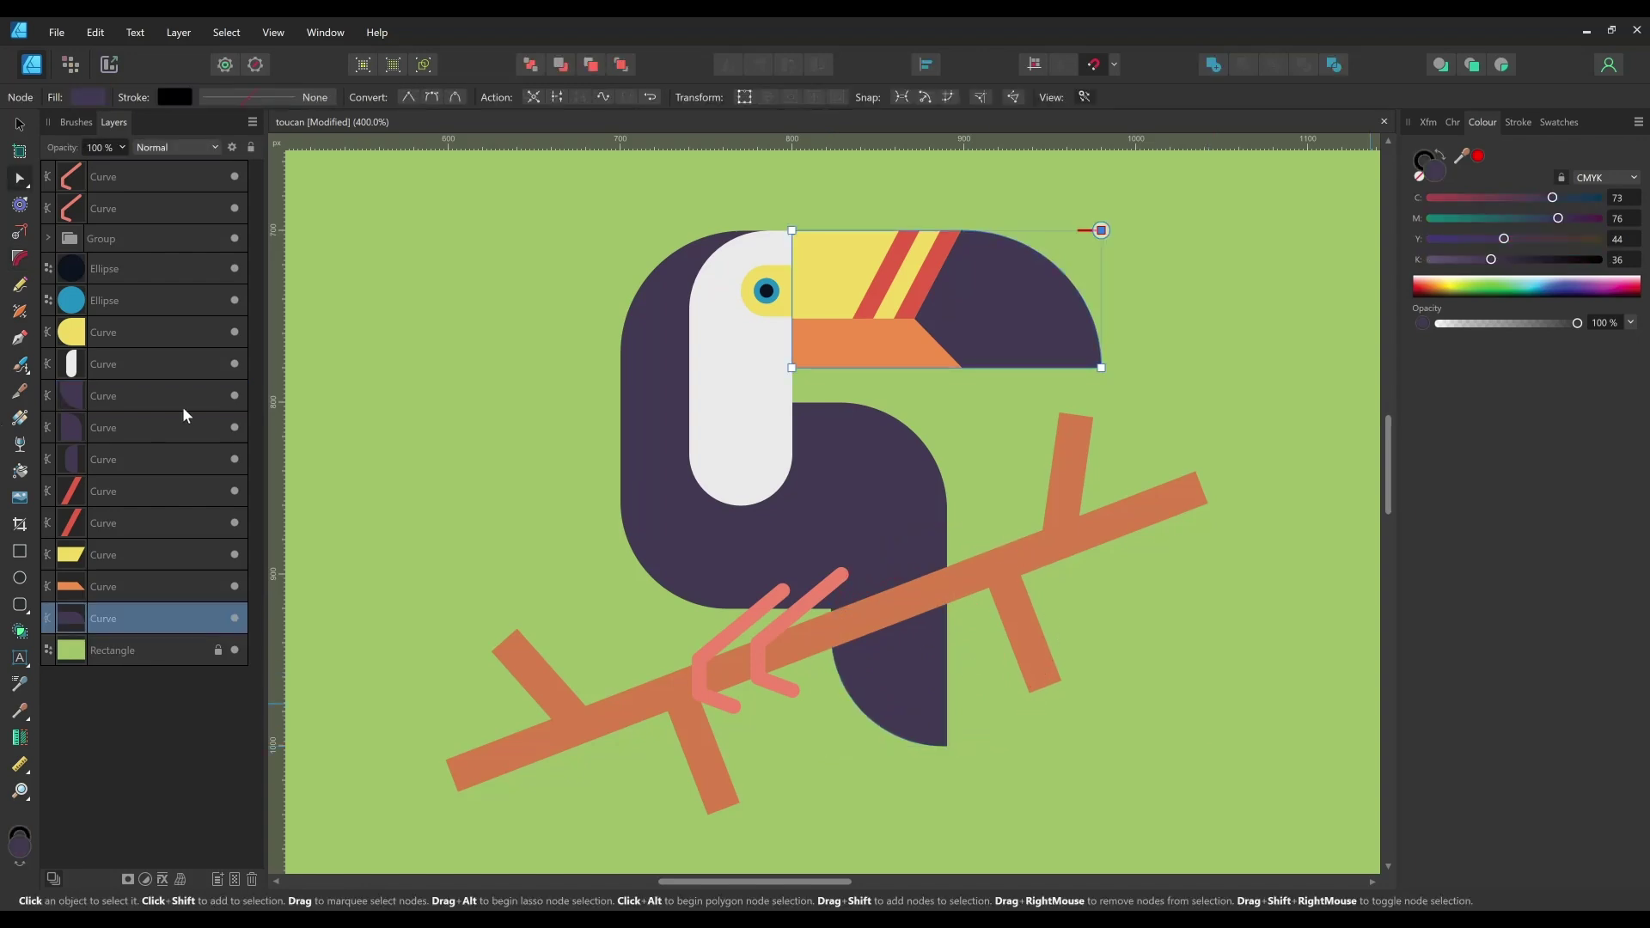
click(20, 258)
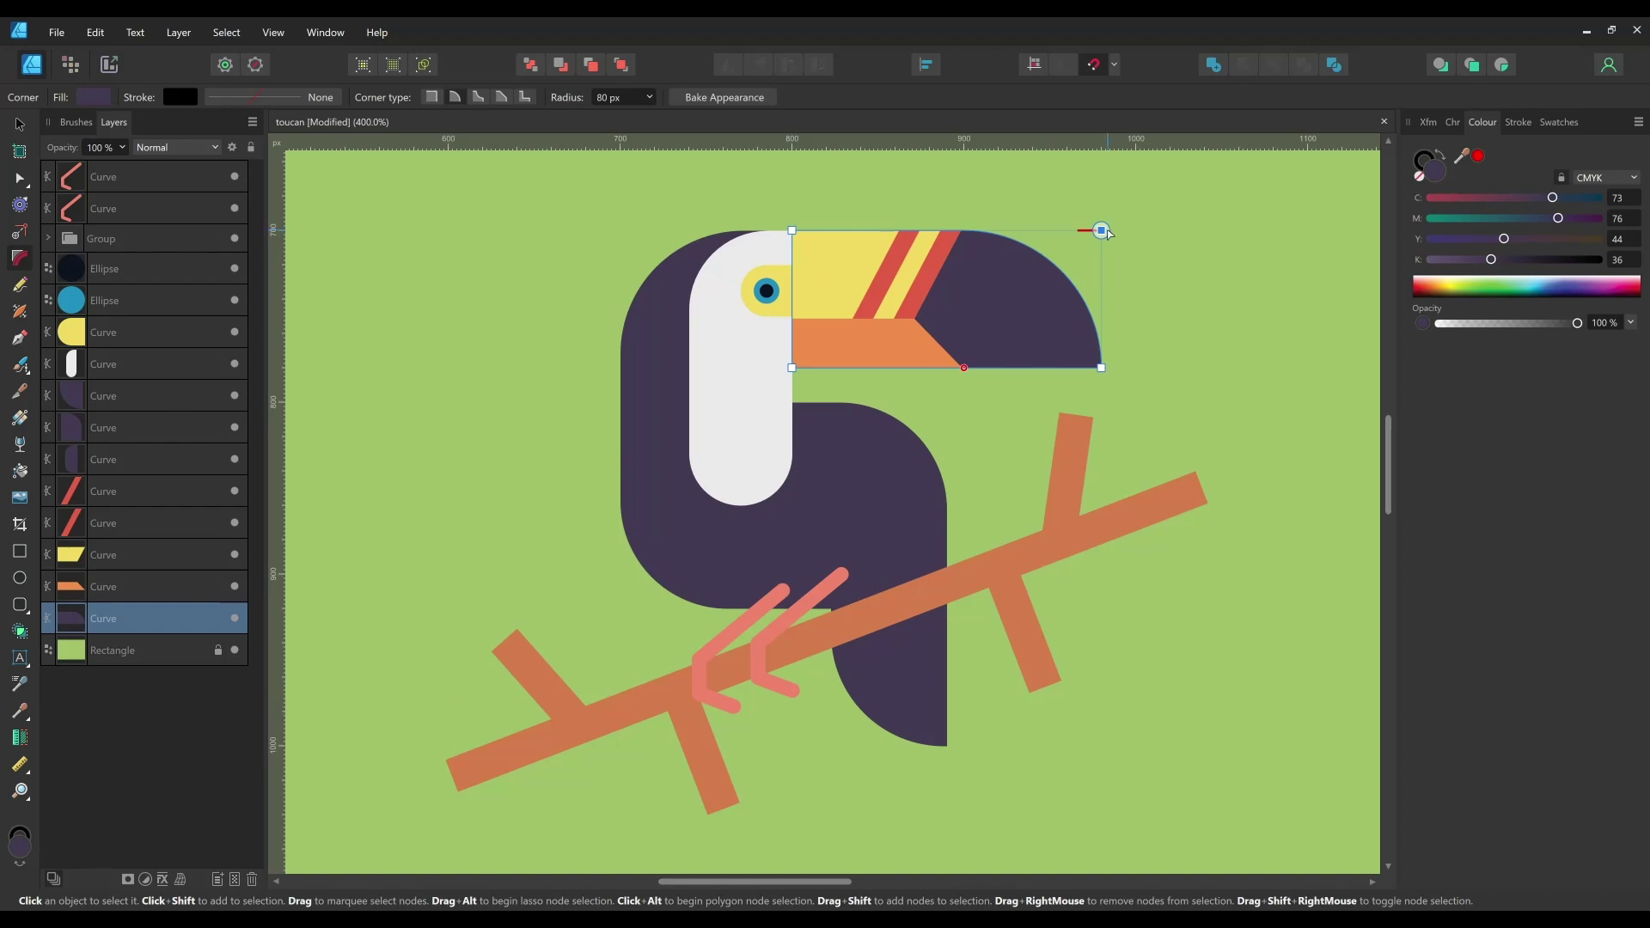
drag(1107, 232, 913, 355)
Cycle the beak corner through None, Rounded, Concave and Straight, ending on a square Cutout
click(432, 98)
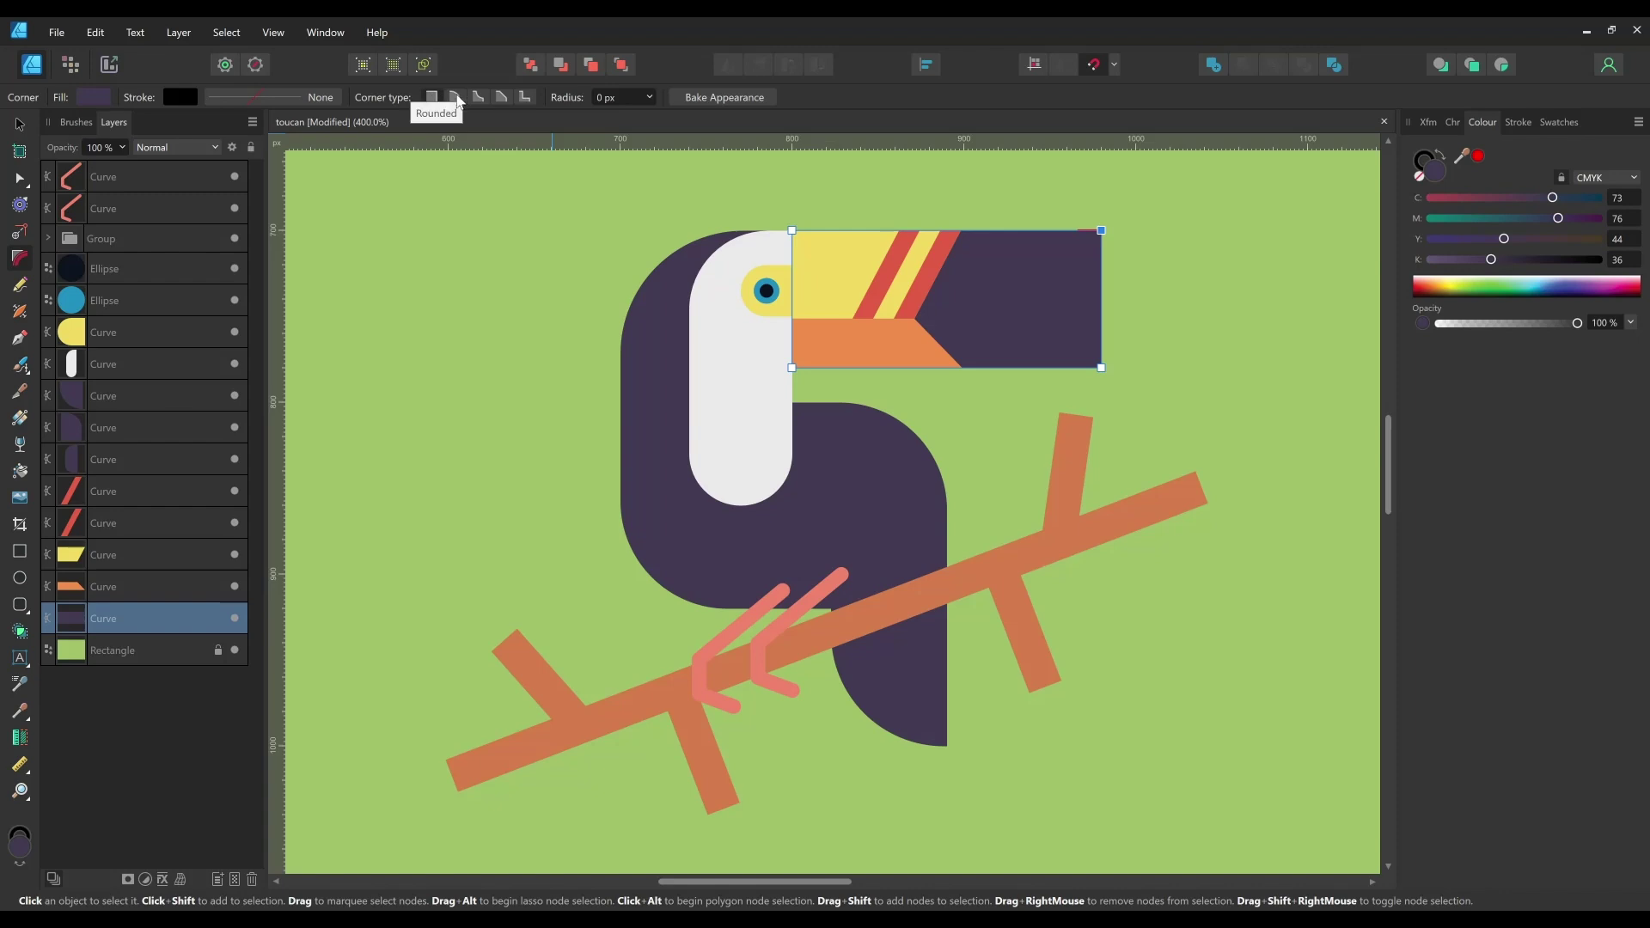
click(455, 97)
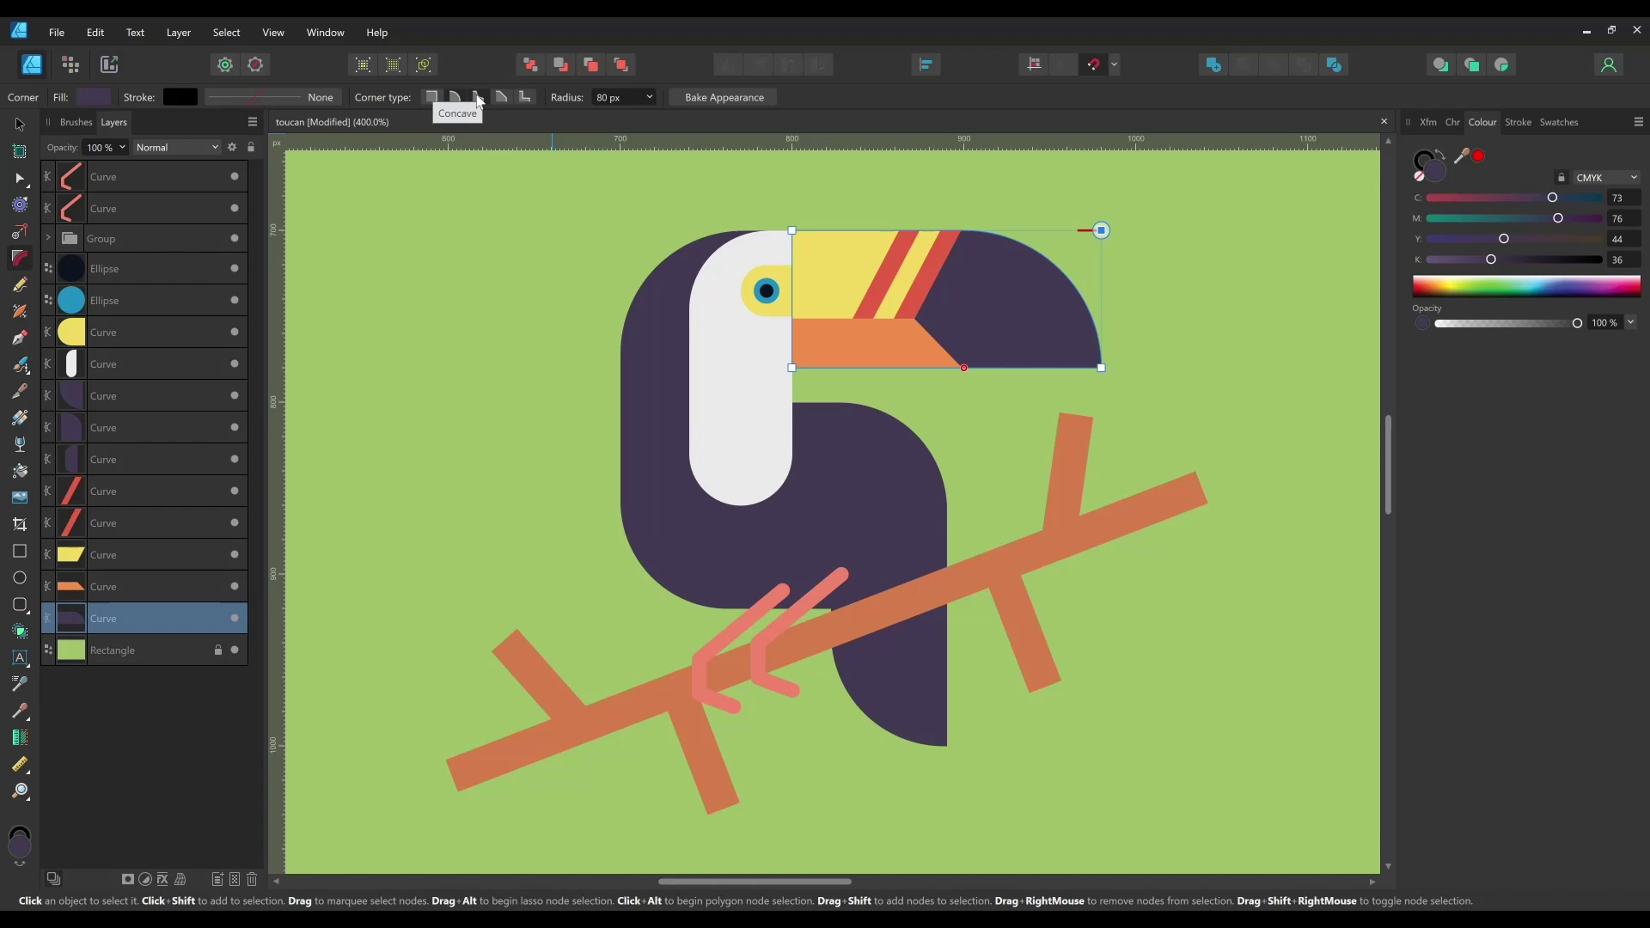
click(479, 97)
drag(1103, 232, 1002, 323)
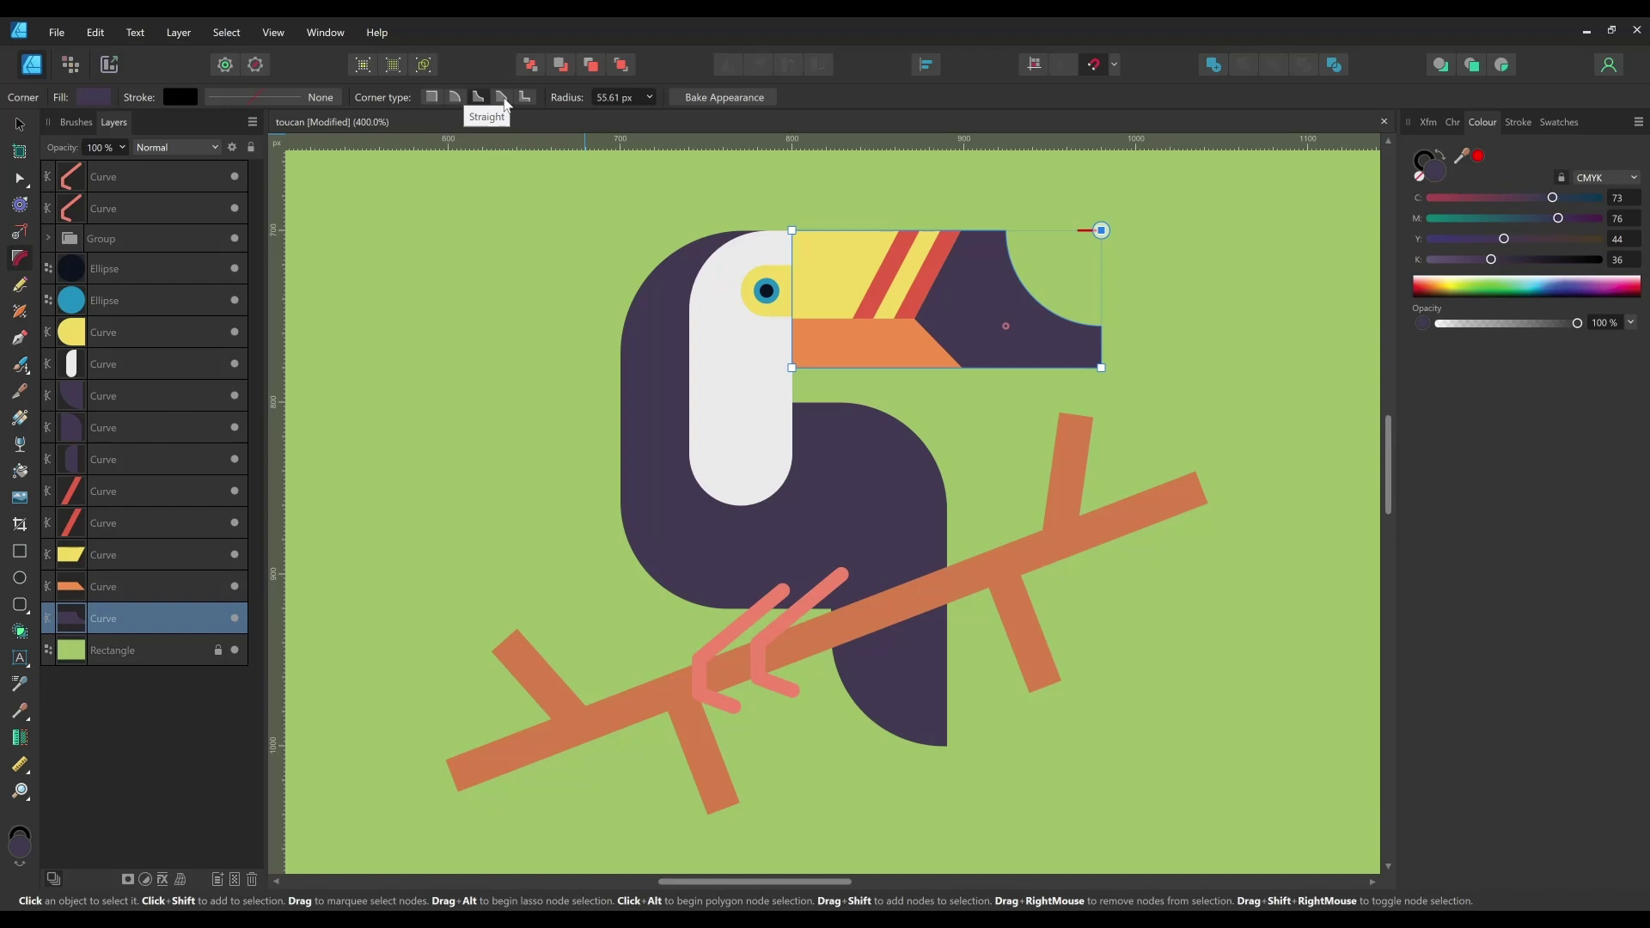
click(502, 97)
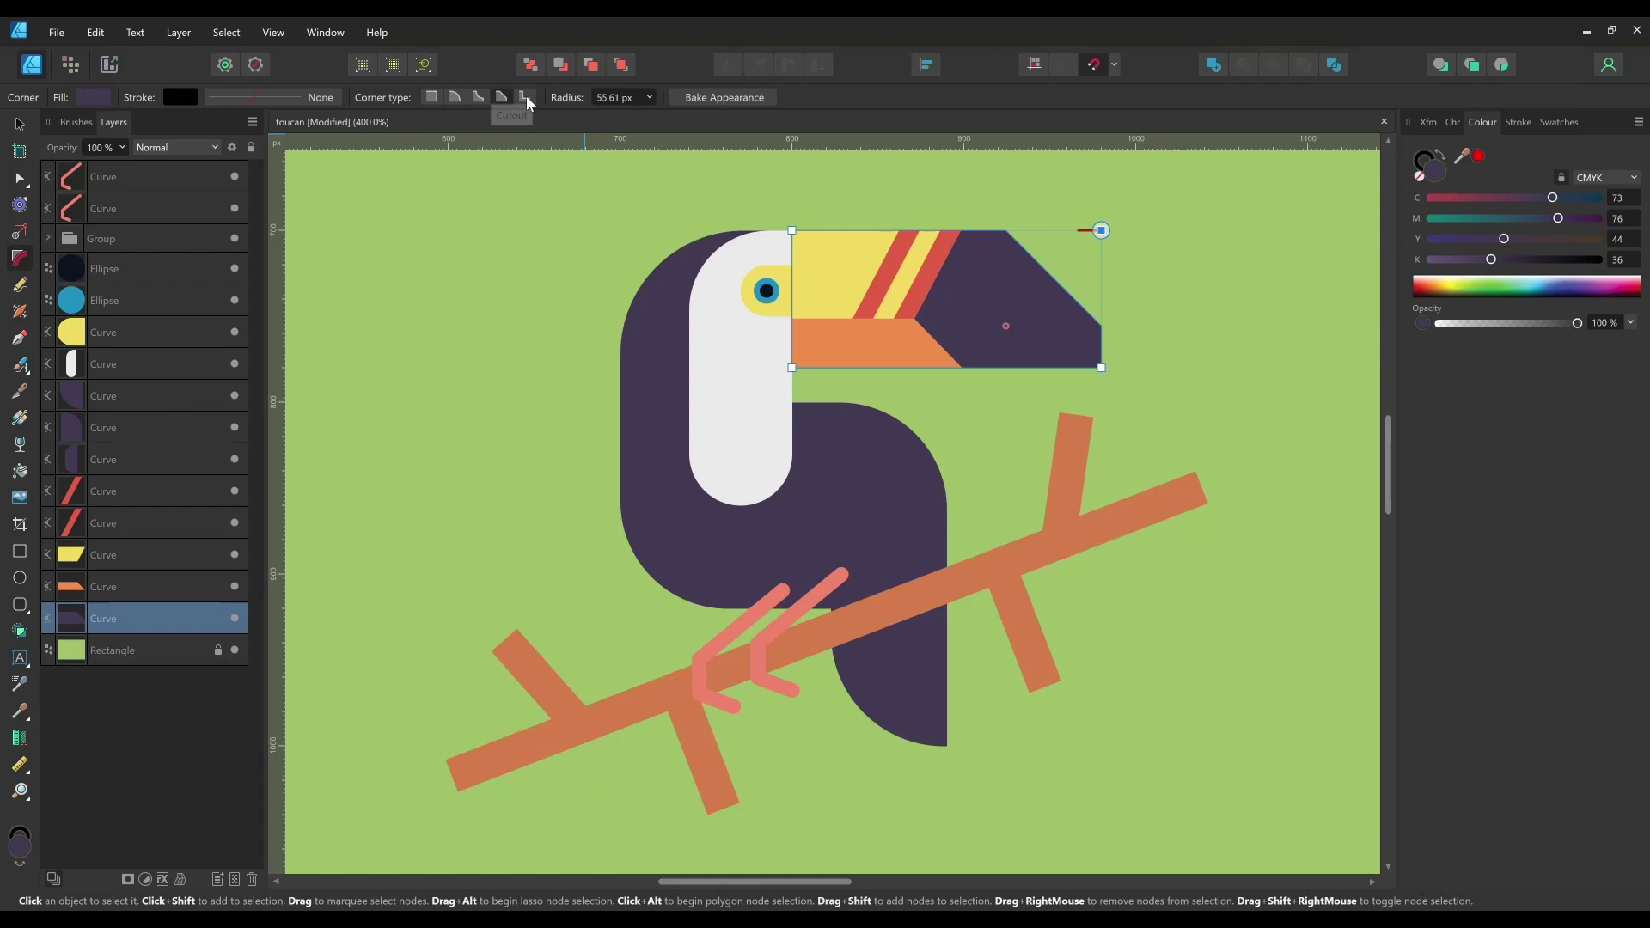
click(525, 97)
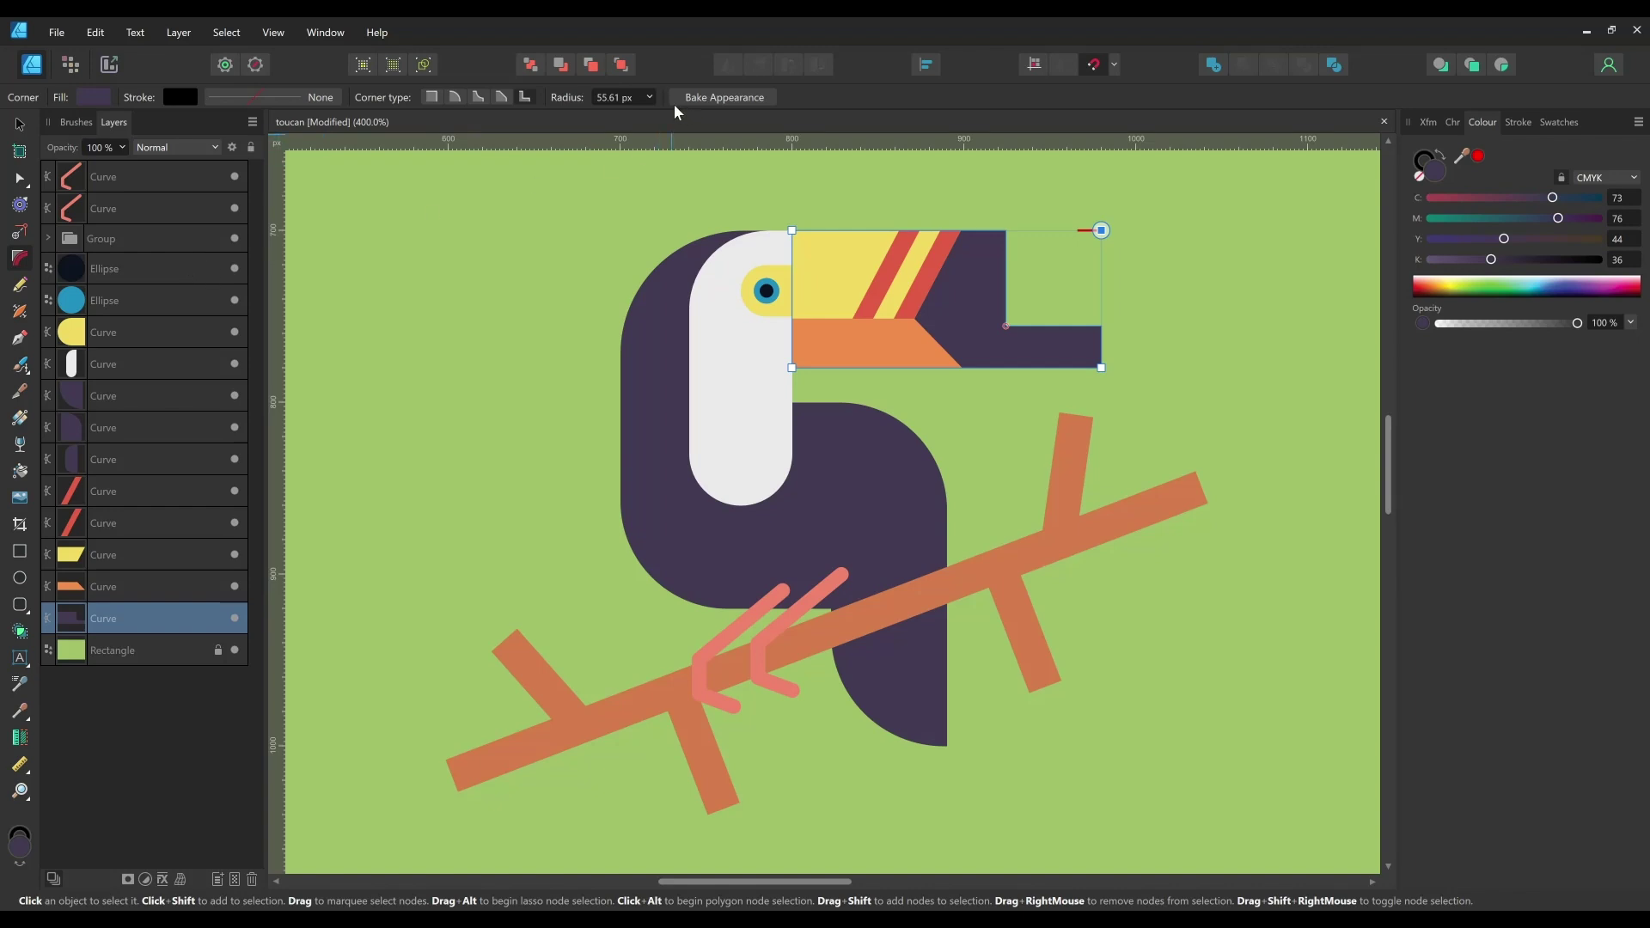
Set the beak corner radius to 30 px, enlarge it to about 43.66 px, then deselect
double_click(609, 98)
text(30)
key(Return)
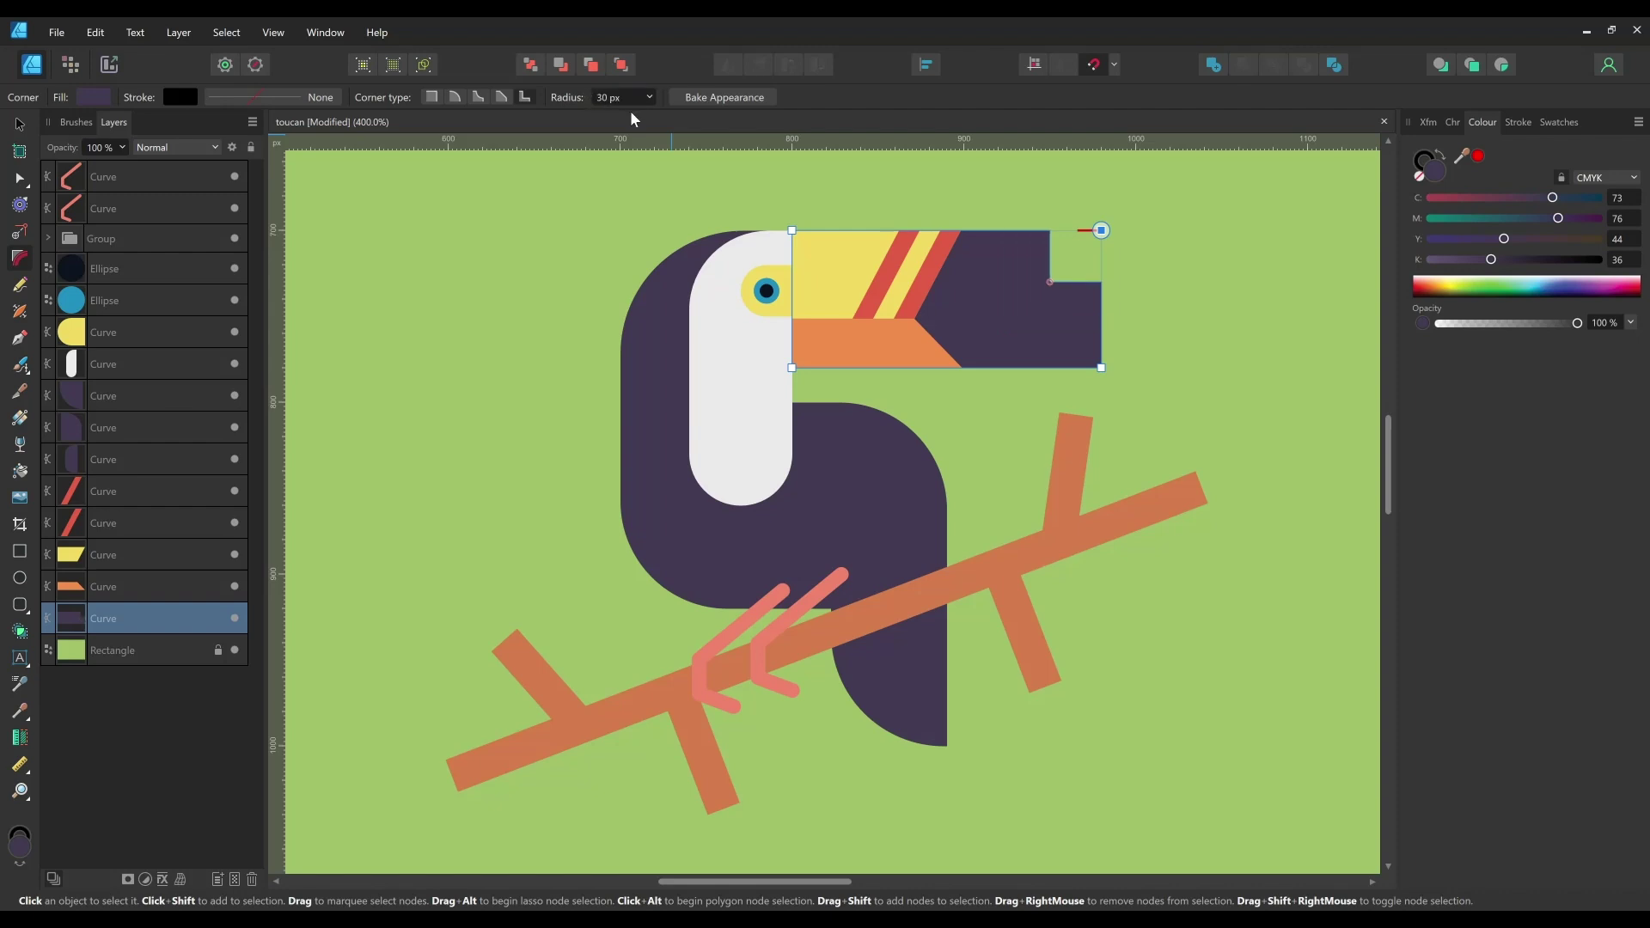
click(649, 97)
drag(655, 125, 694, 122)
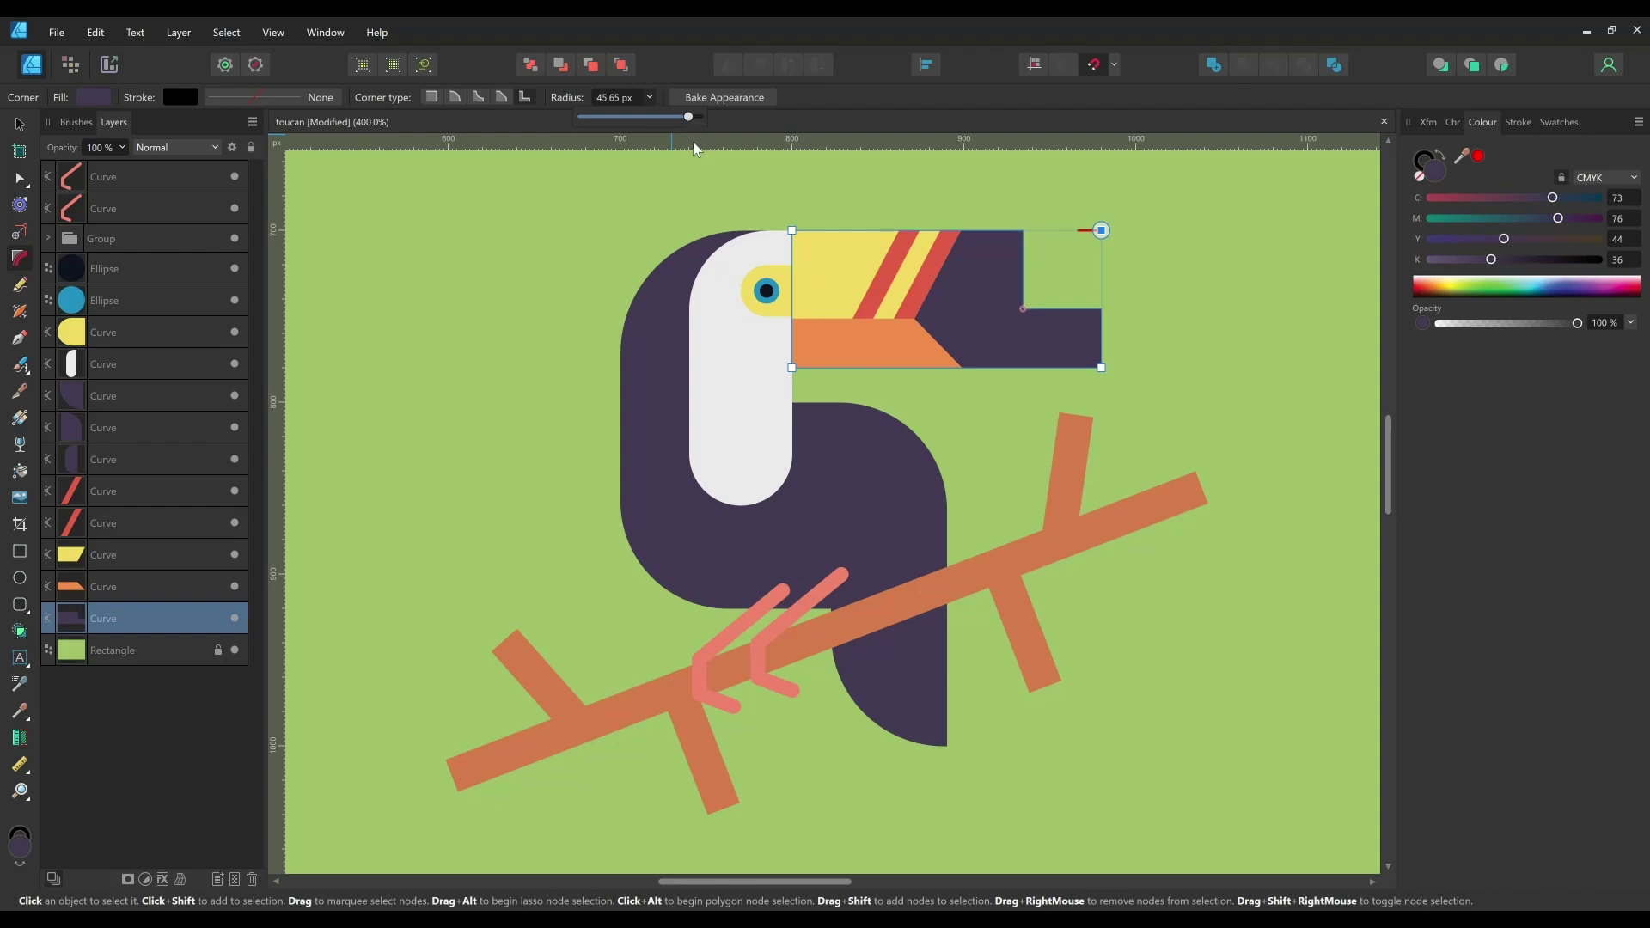
key(ctrl+d)
key(v)
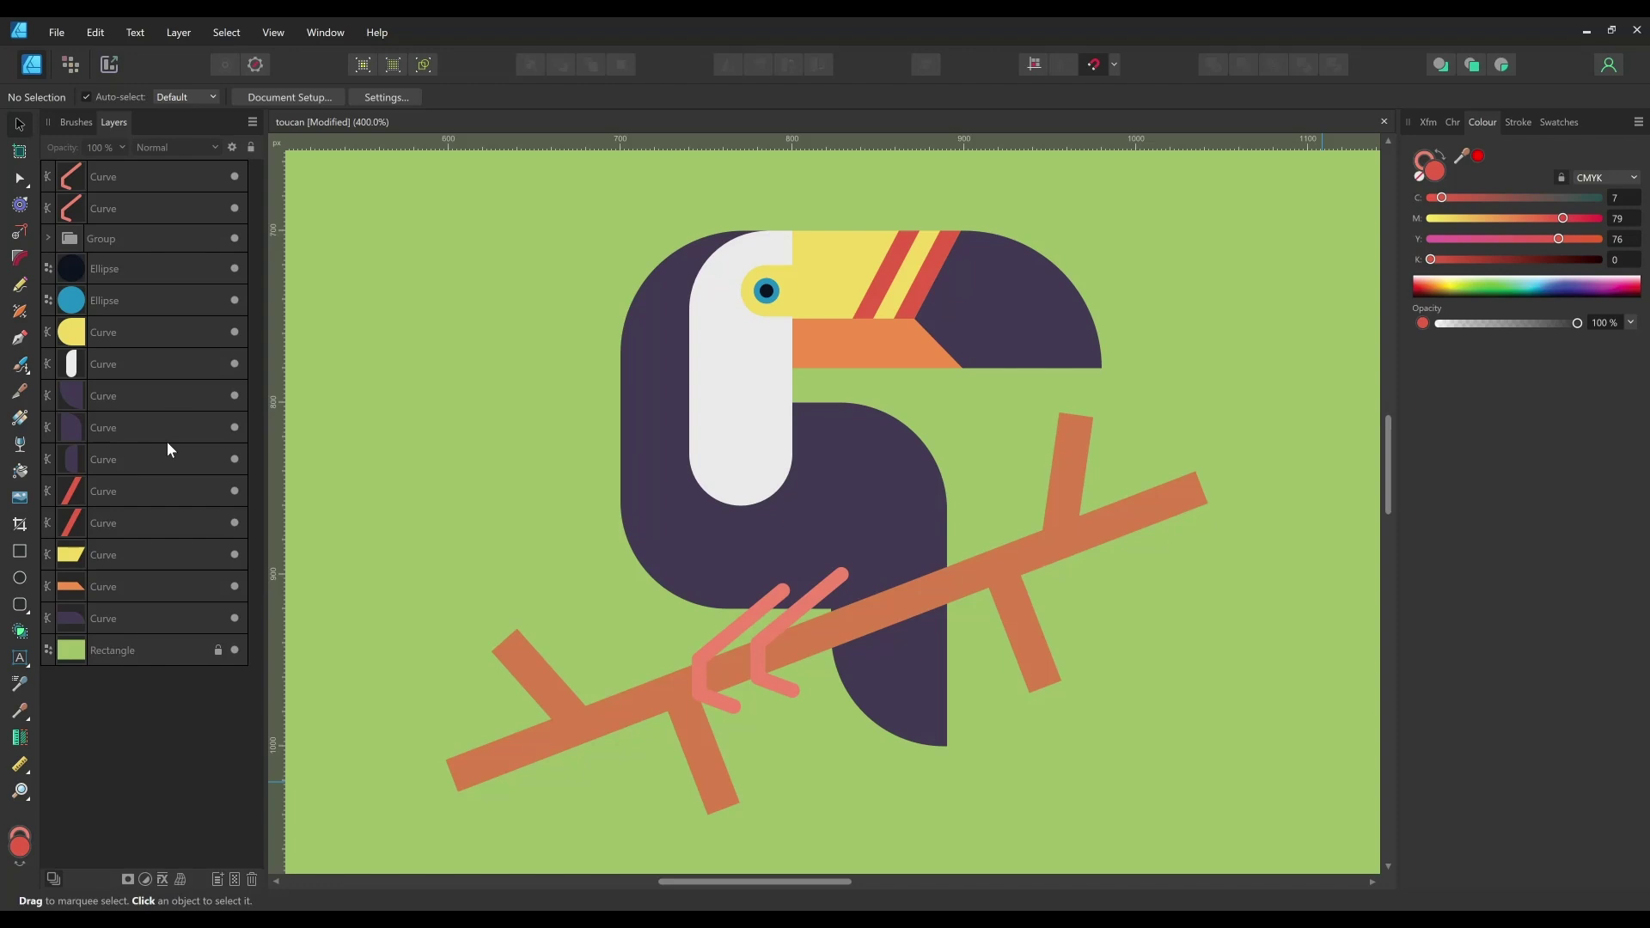
Try bulging the beak's top edge and bending its underside with the Node tool, then undo both edits
click(17, 258)
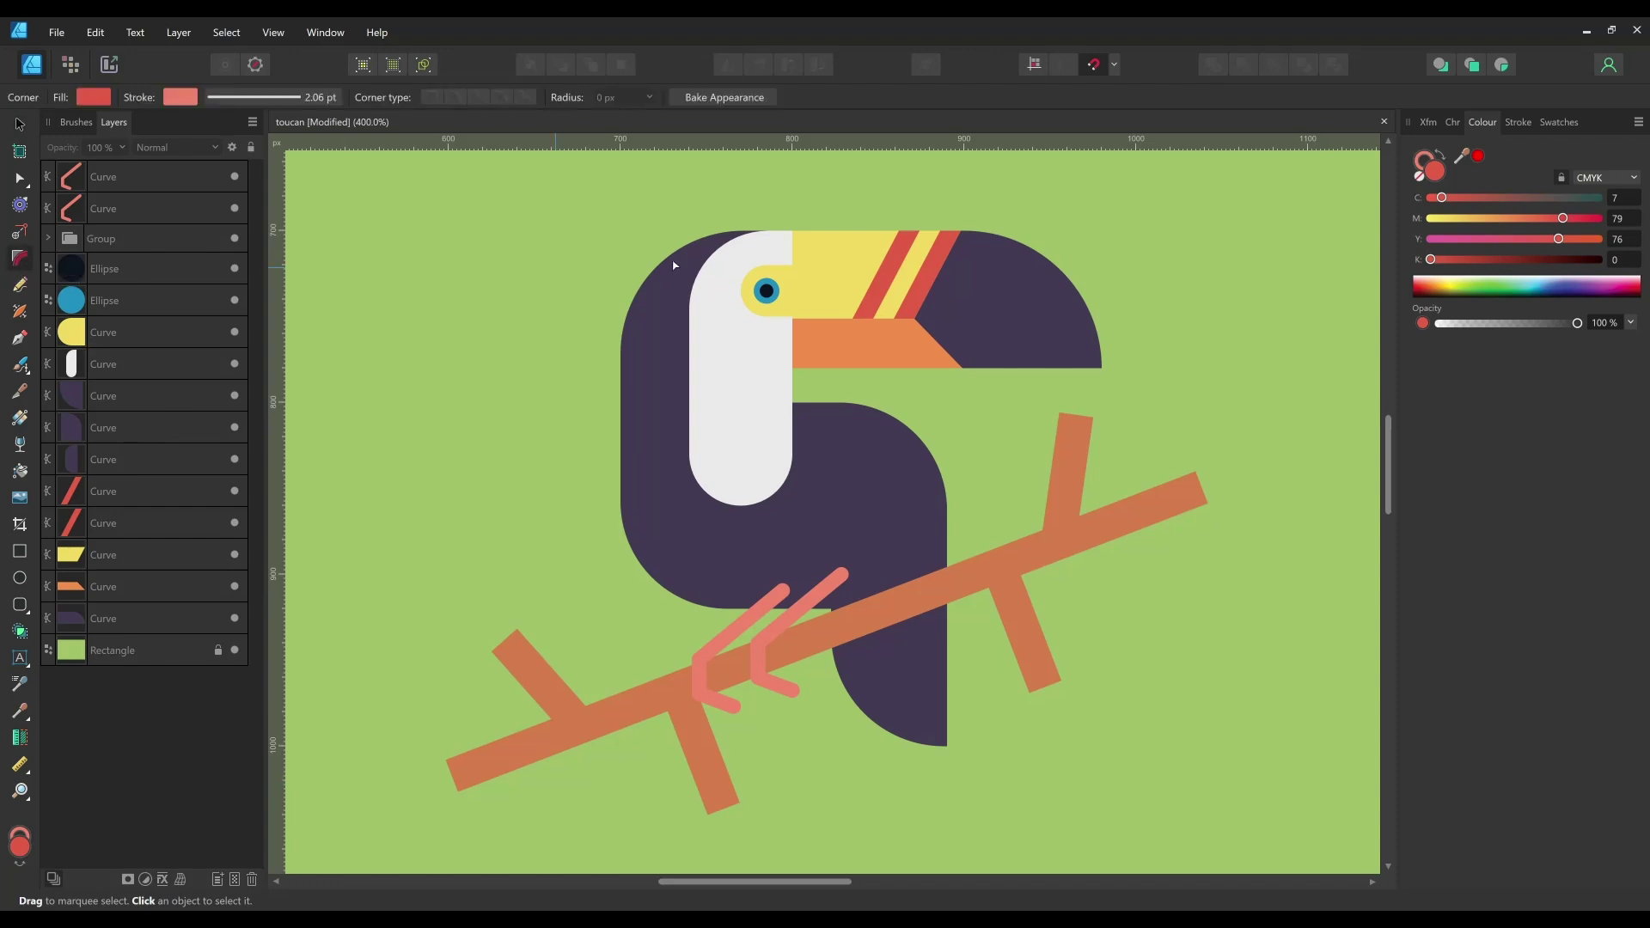
click(977, 300)
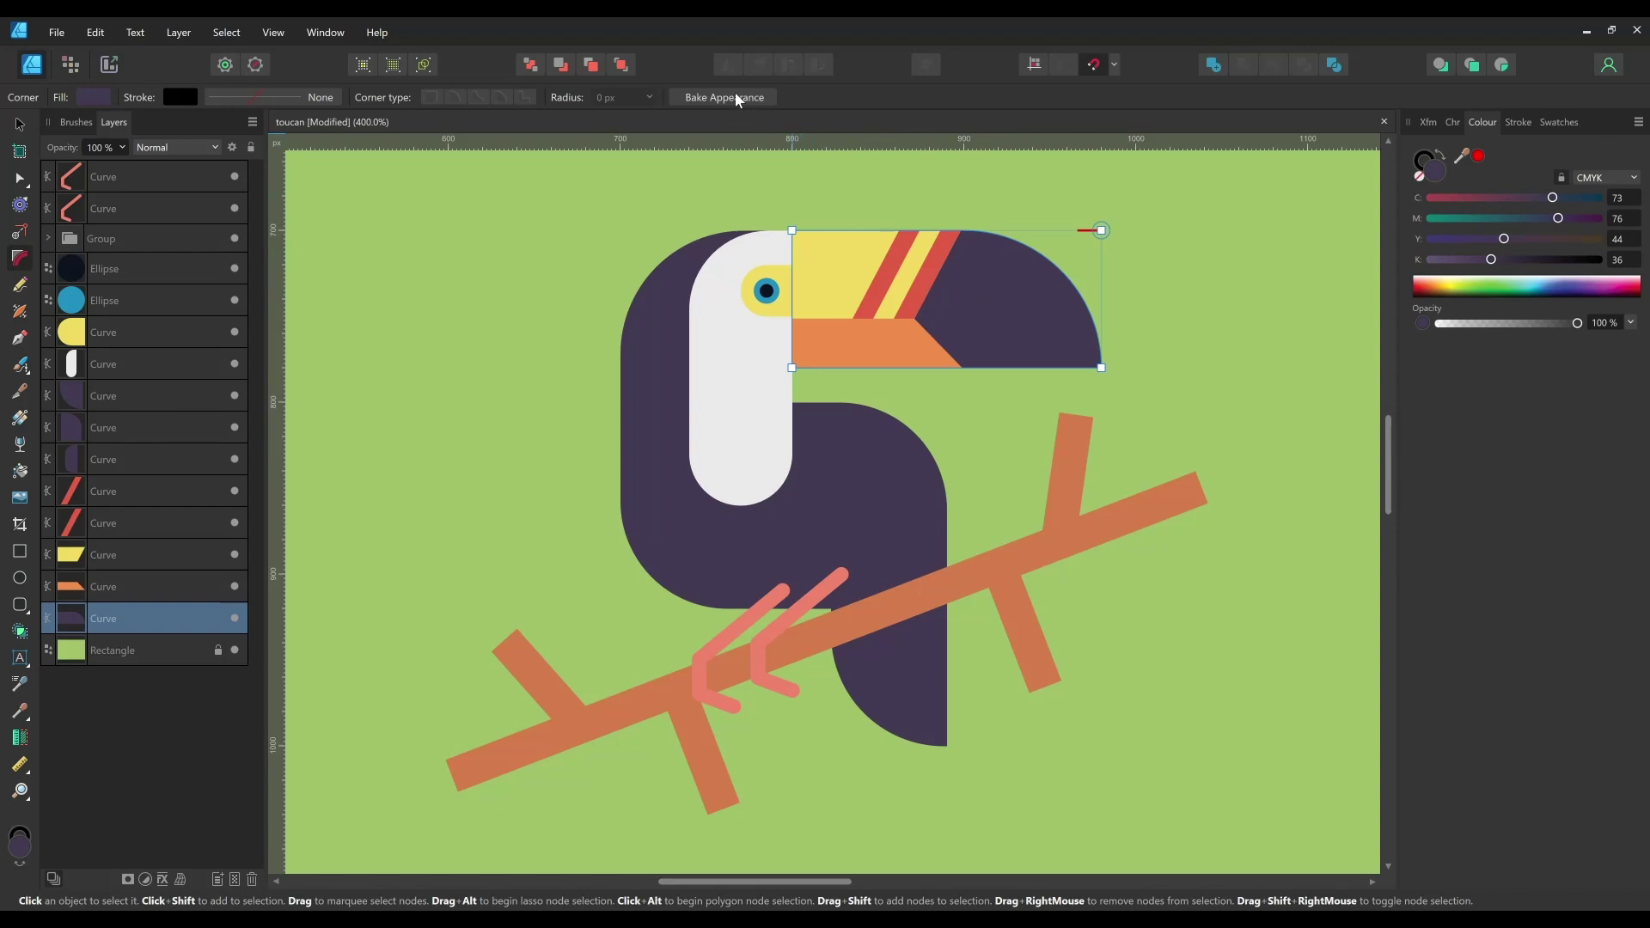
key(a)
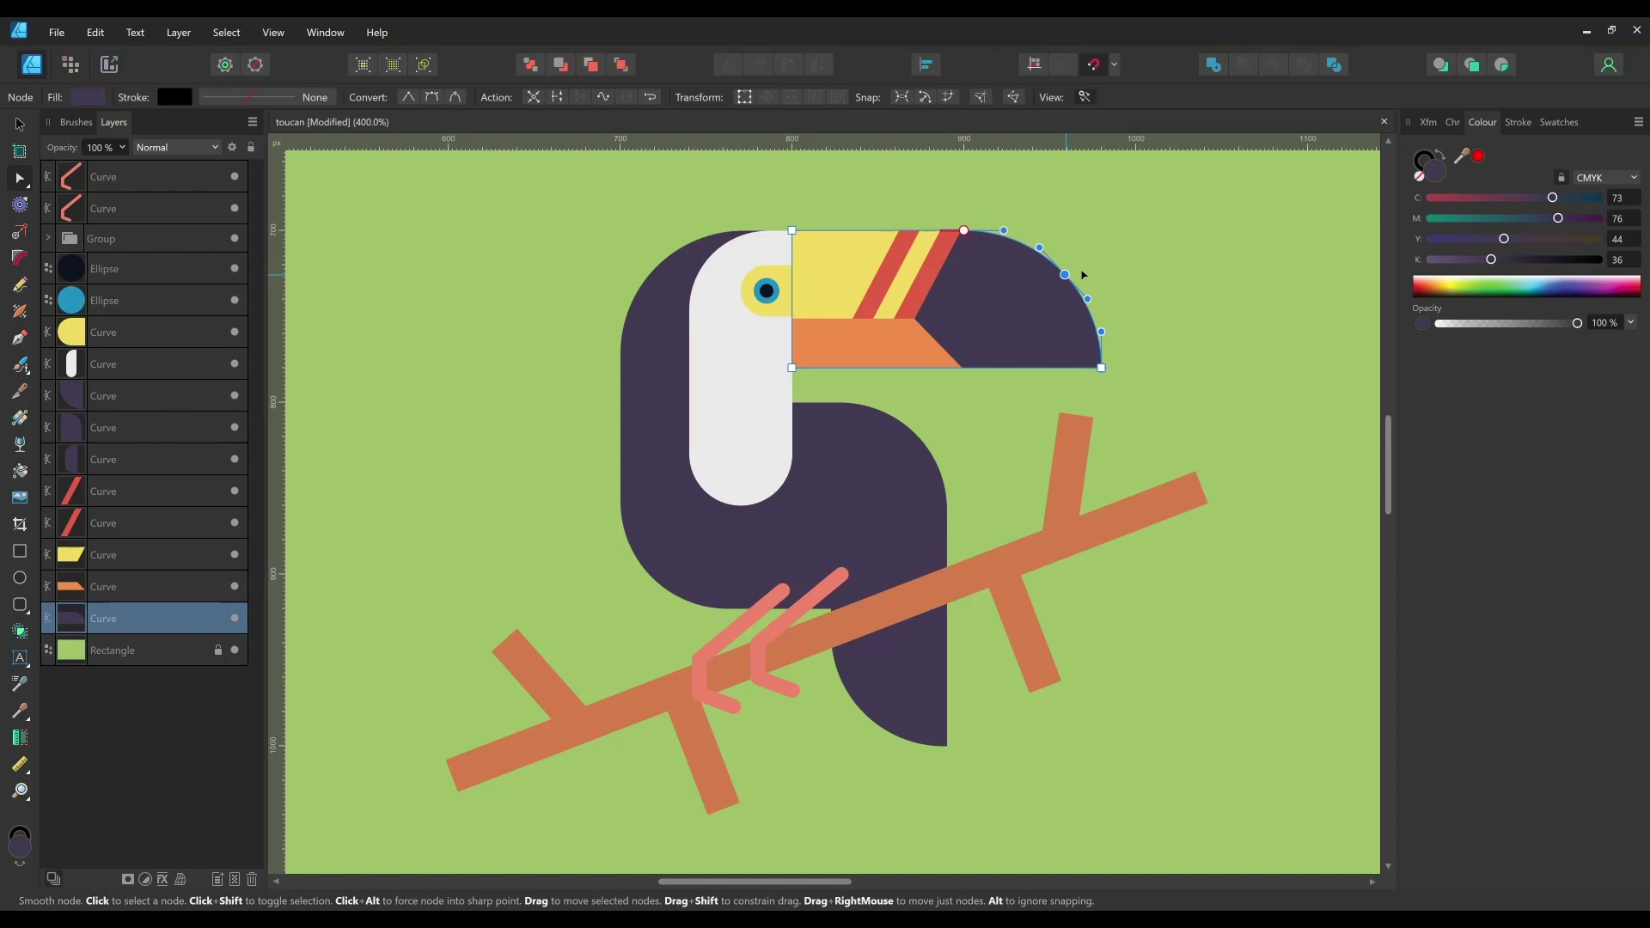
drag(1094, 272, 1136, 242)
drag(1102, 371, 968, 408)
key(ctrl+z)
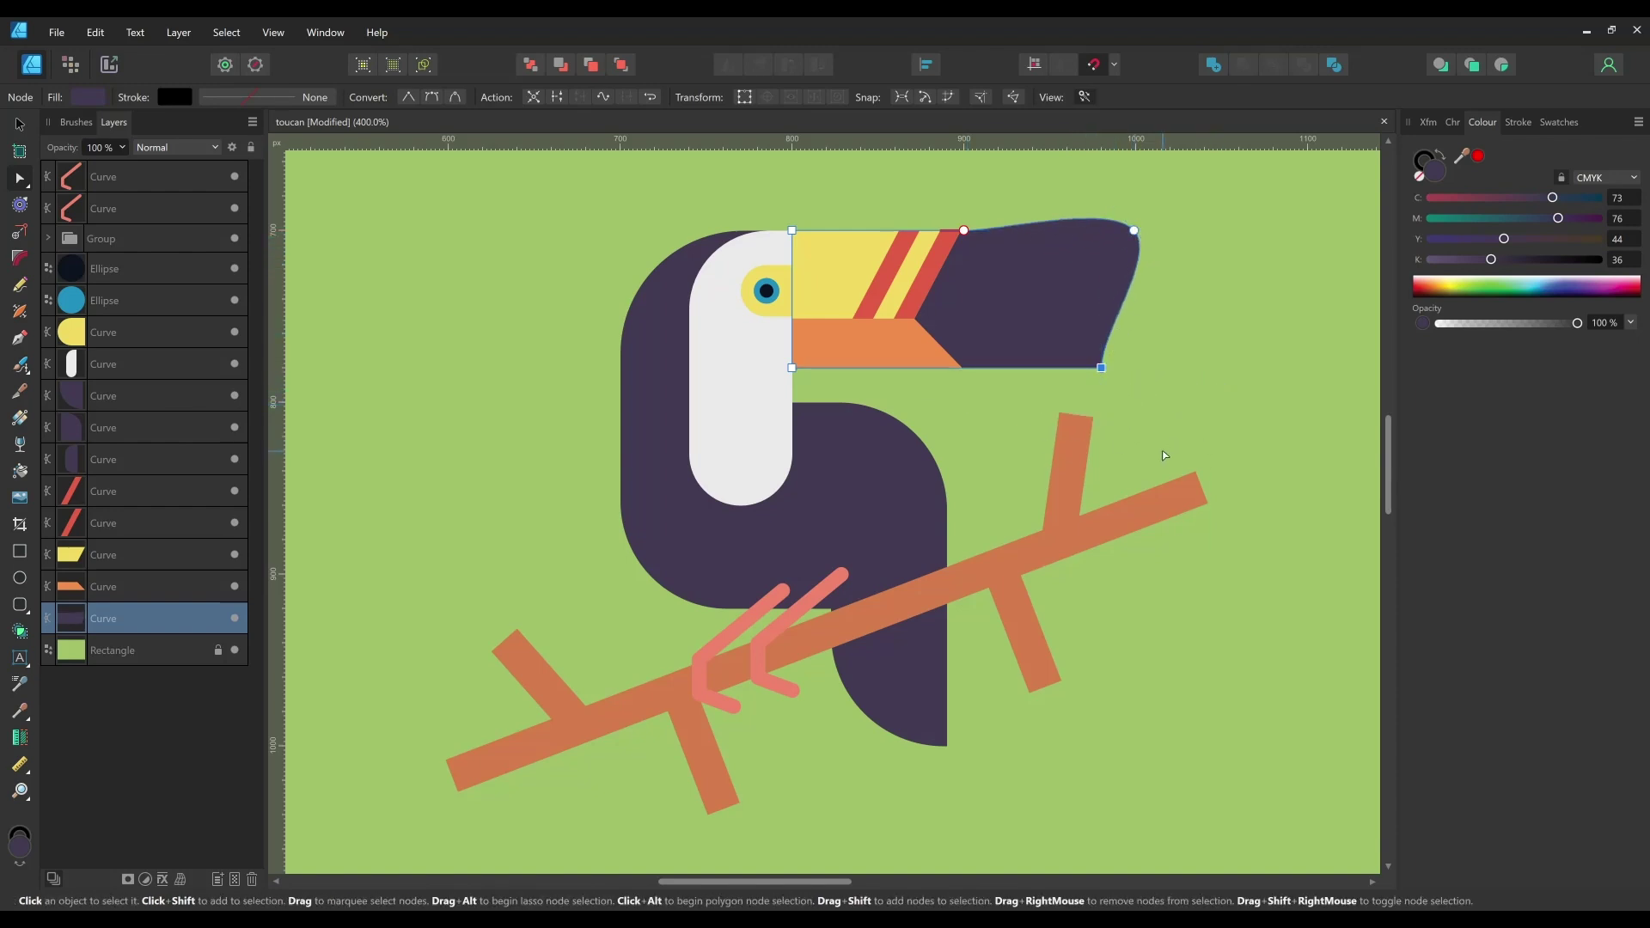
key(ctrl+z)
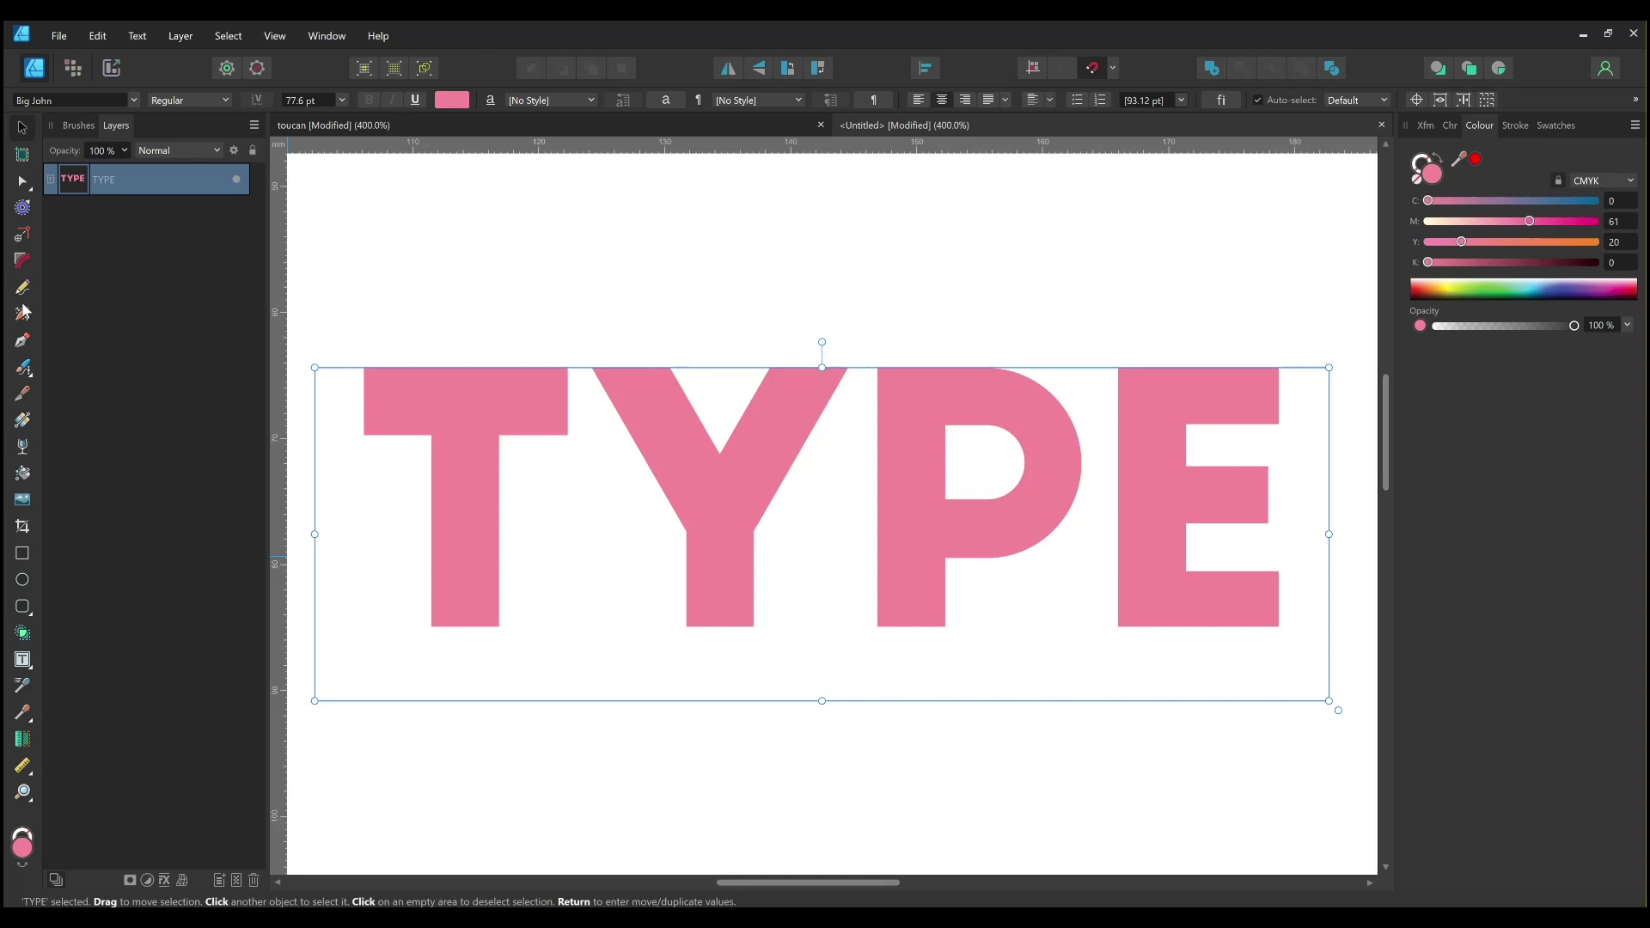
Try rounding the T's top-left corner directly on the live TYPE text
click(22, 260)
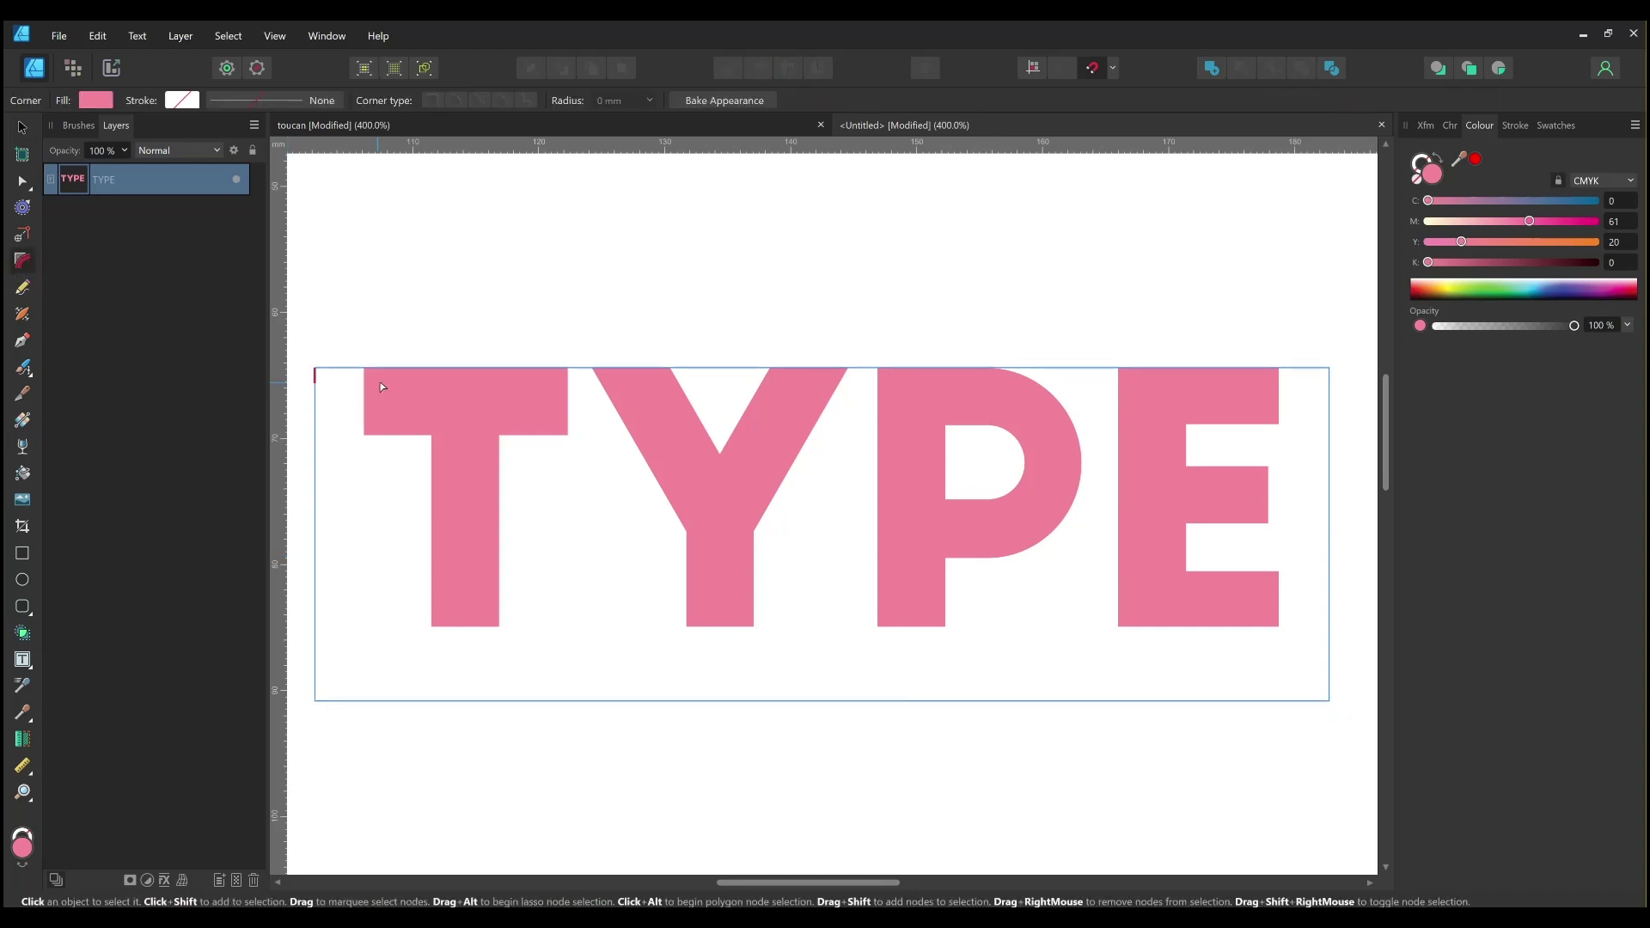
drag(367, 375, 424, 438)
click(385, 423)
Select the TYPE text and apply Layer > Convert to Curves
click(21, 129)
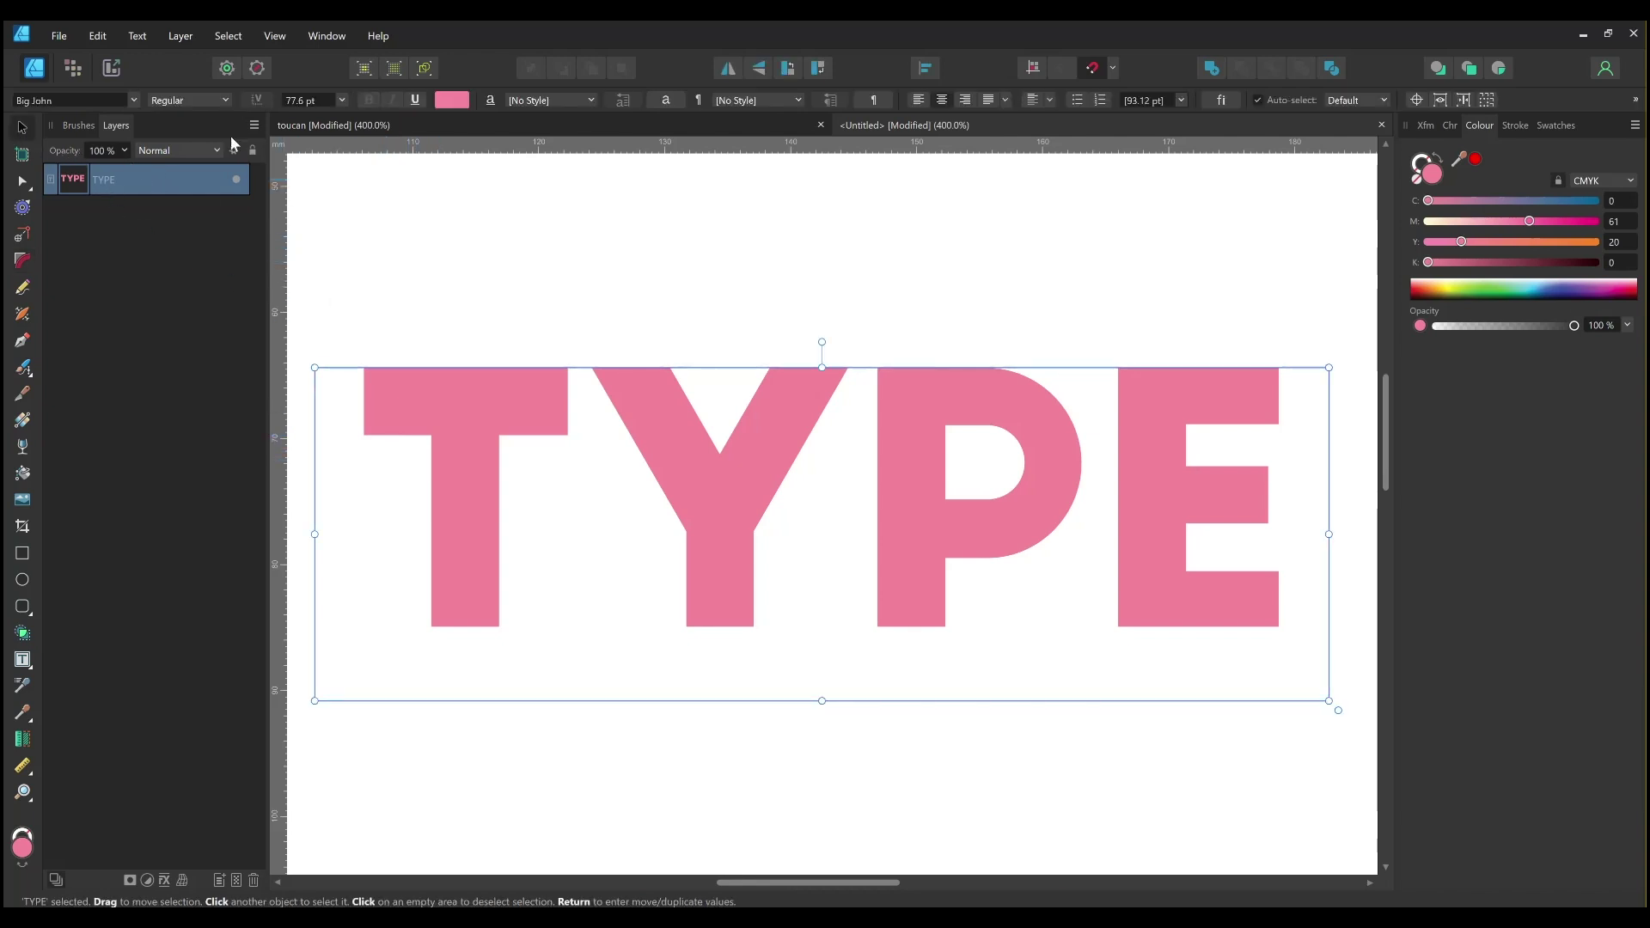
click(184, 36)
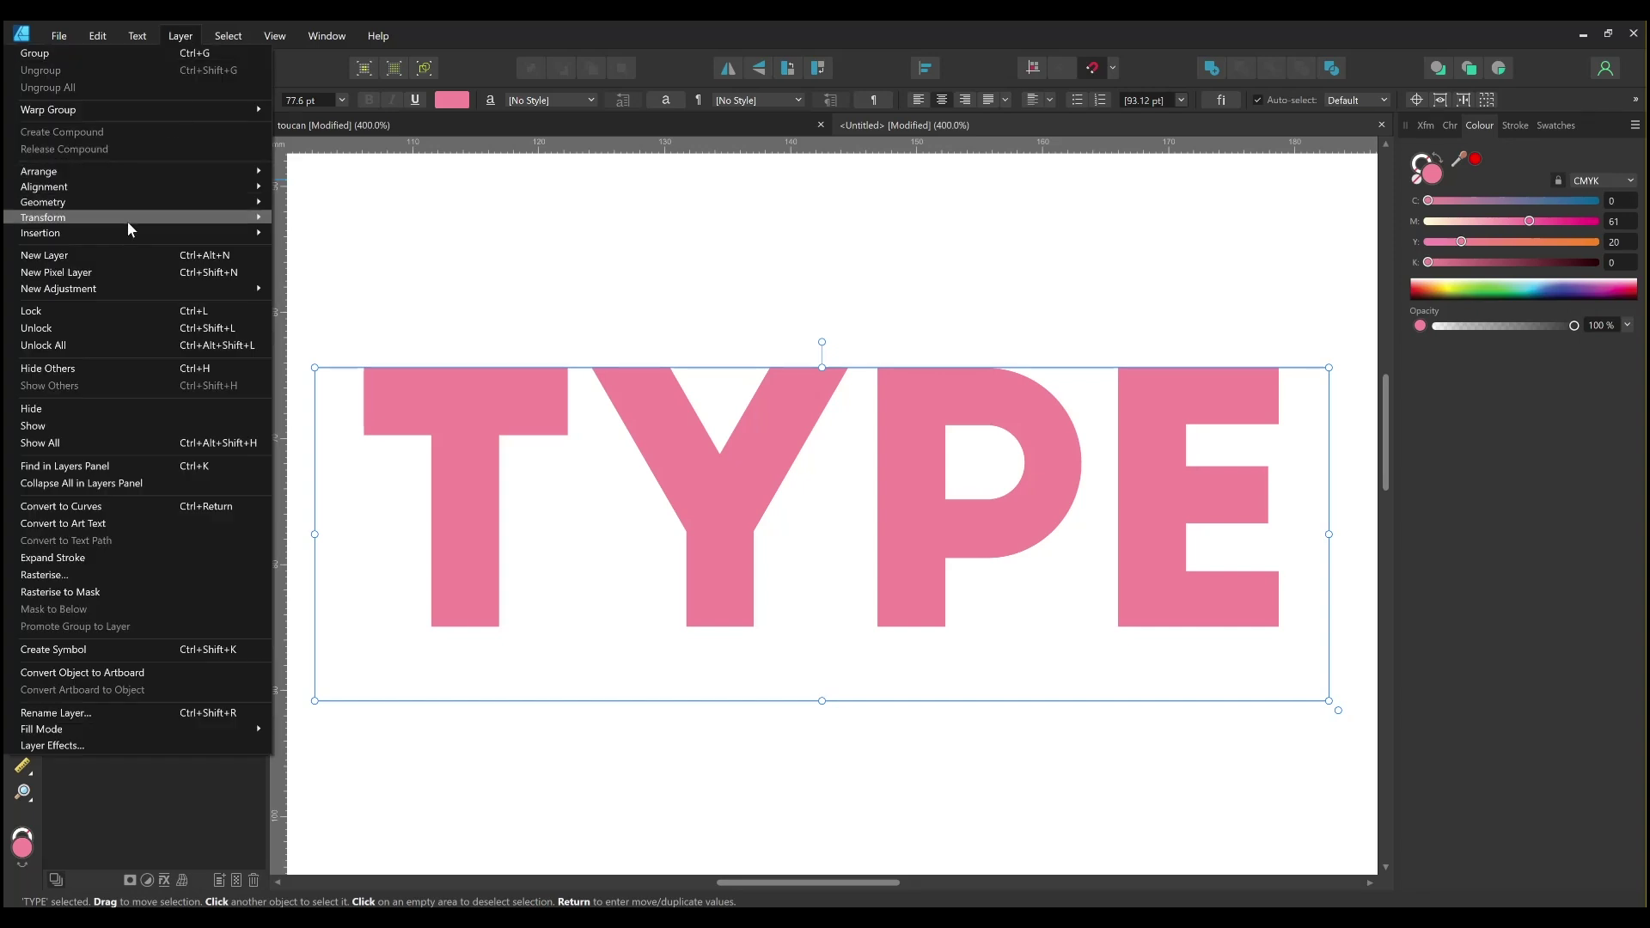
click(155, 509)
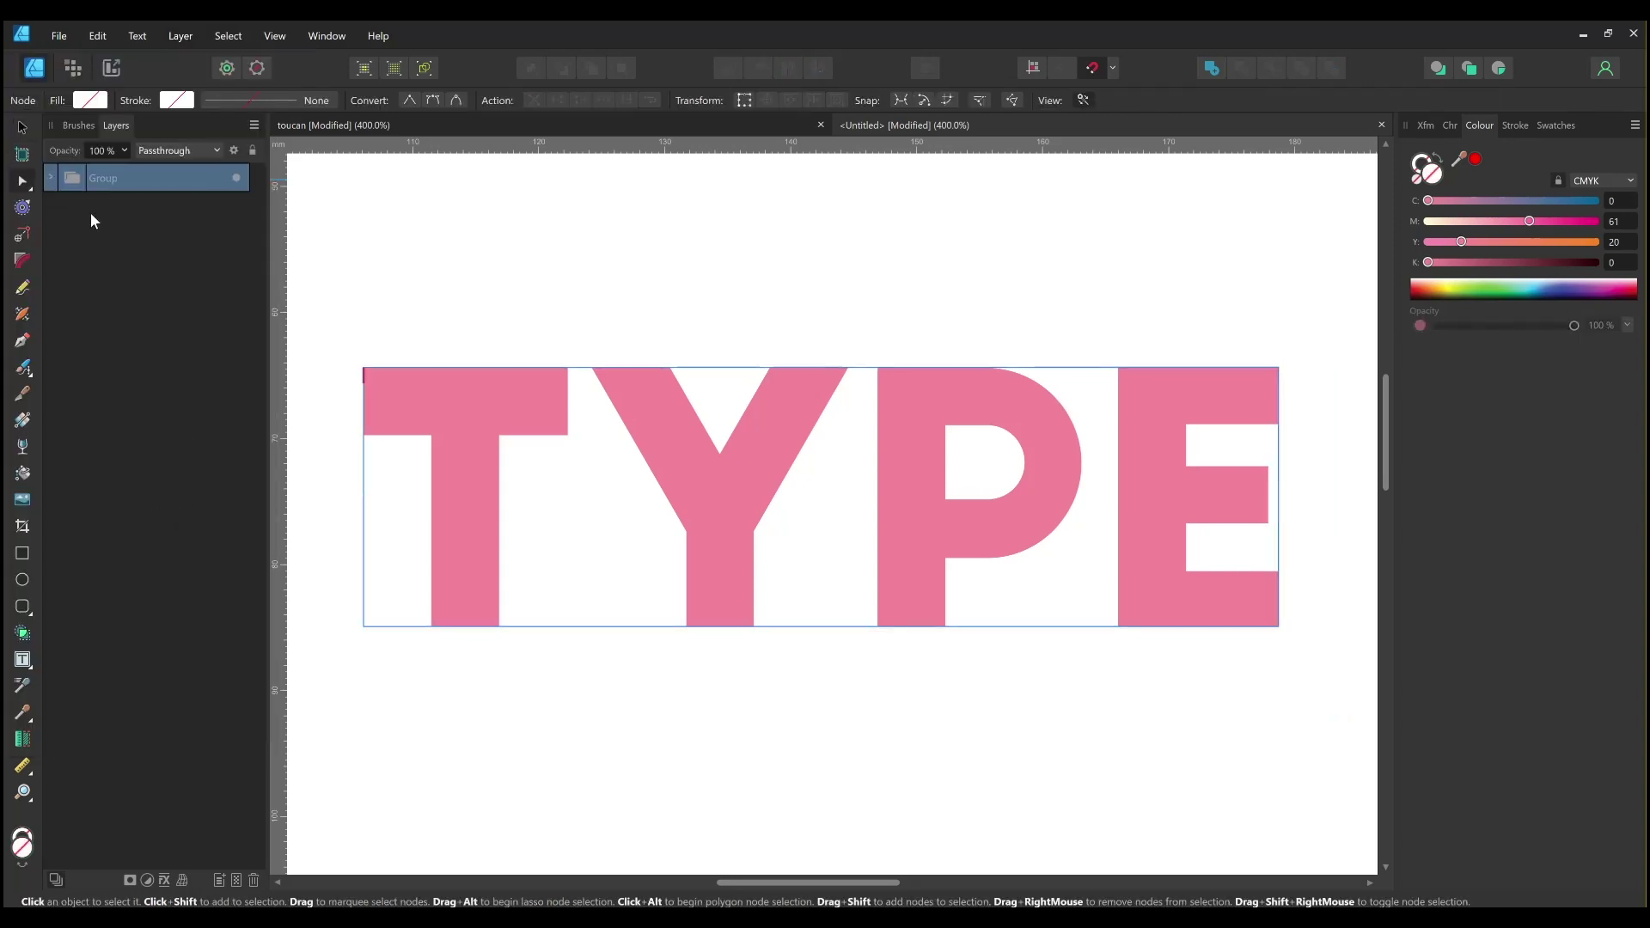
Expand the letter group and test rounding the T's top-left corner, then undo it
click(51, 177)
click(127, 209)
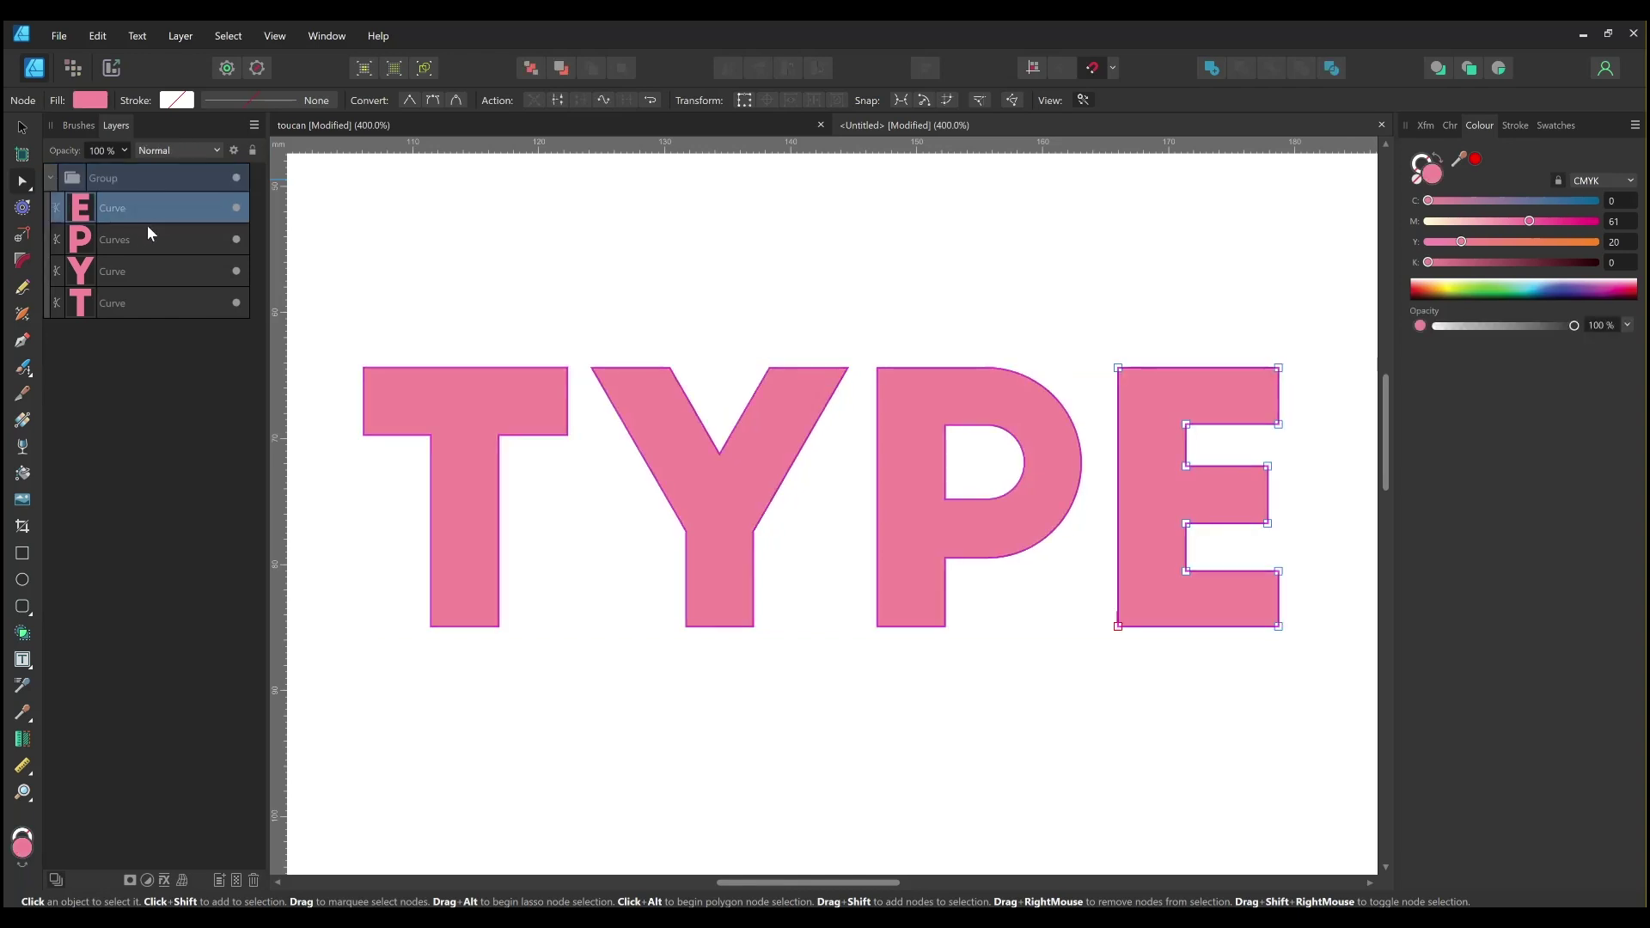
click(23, 260)
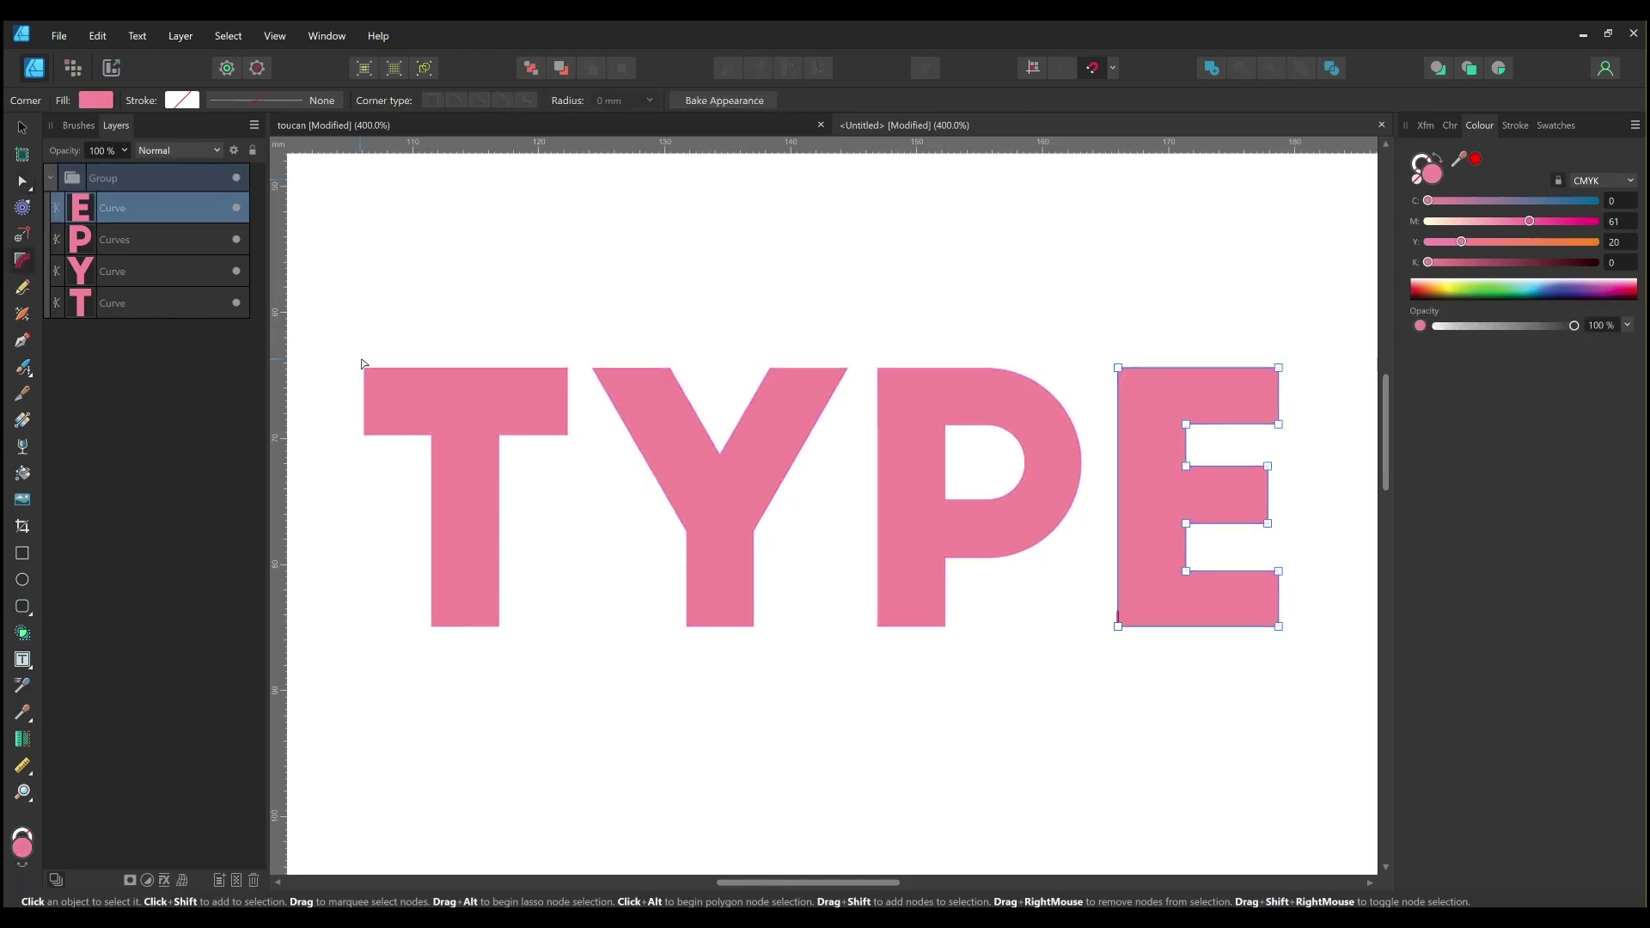
click(396, 396)
drag(364, 368, 388, 393)
key(ctrl+z)
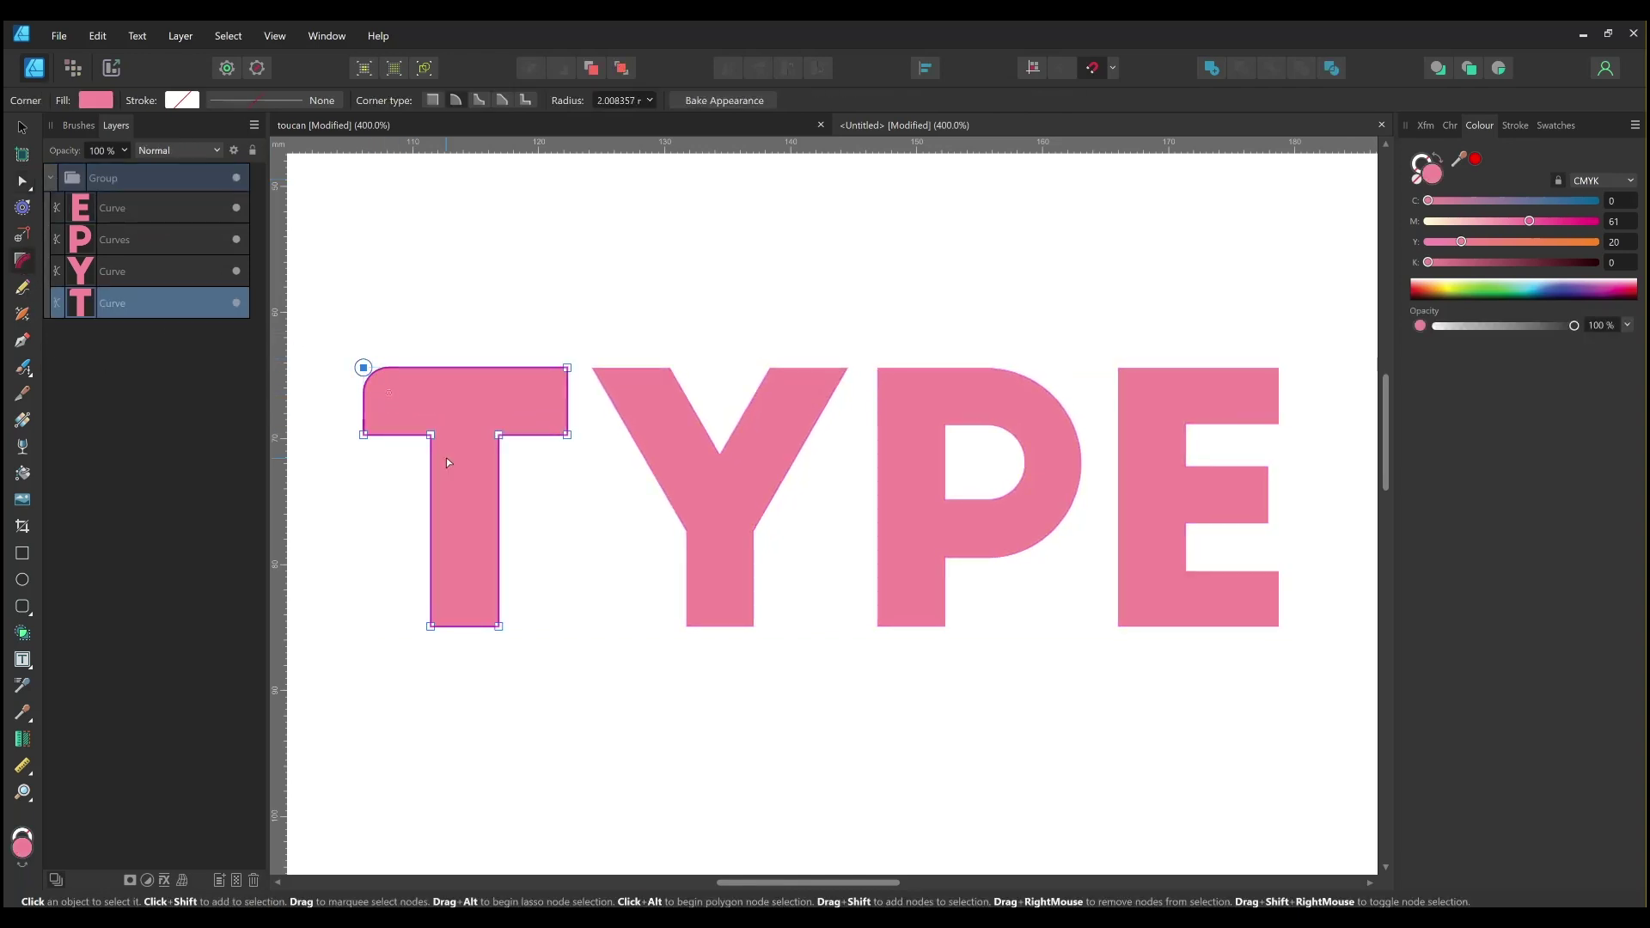
Select all four letter curves and round every corner node to about 1.94 mm
click(165, 210)
shift+click(174, 302)
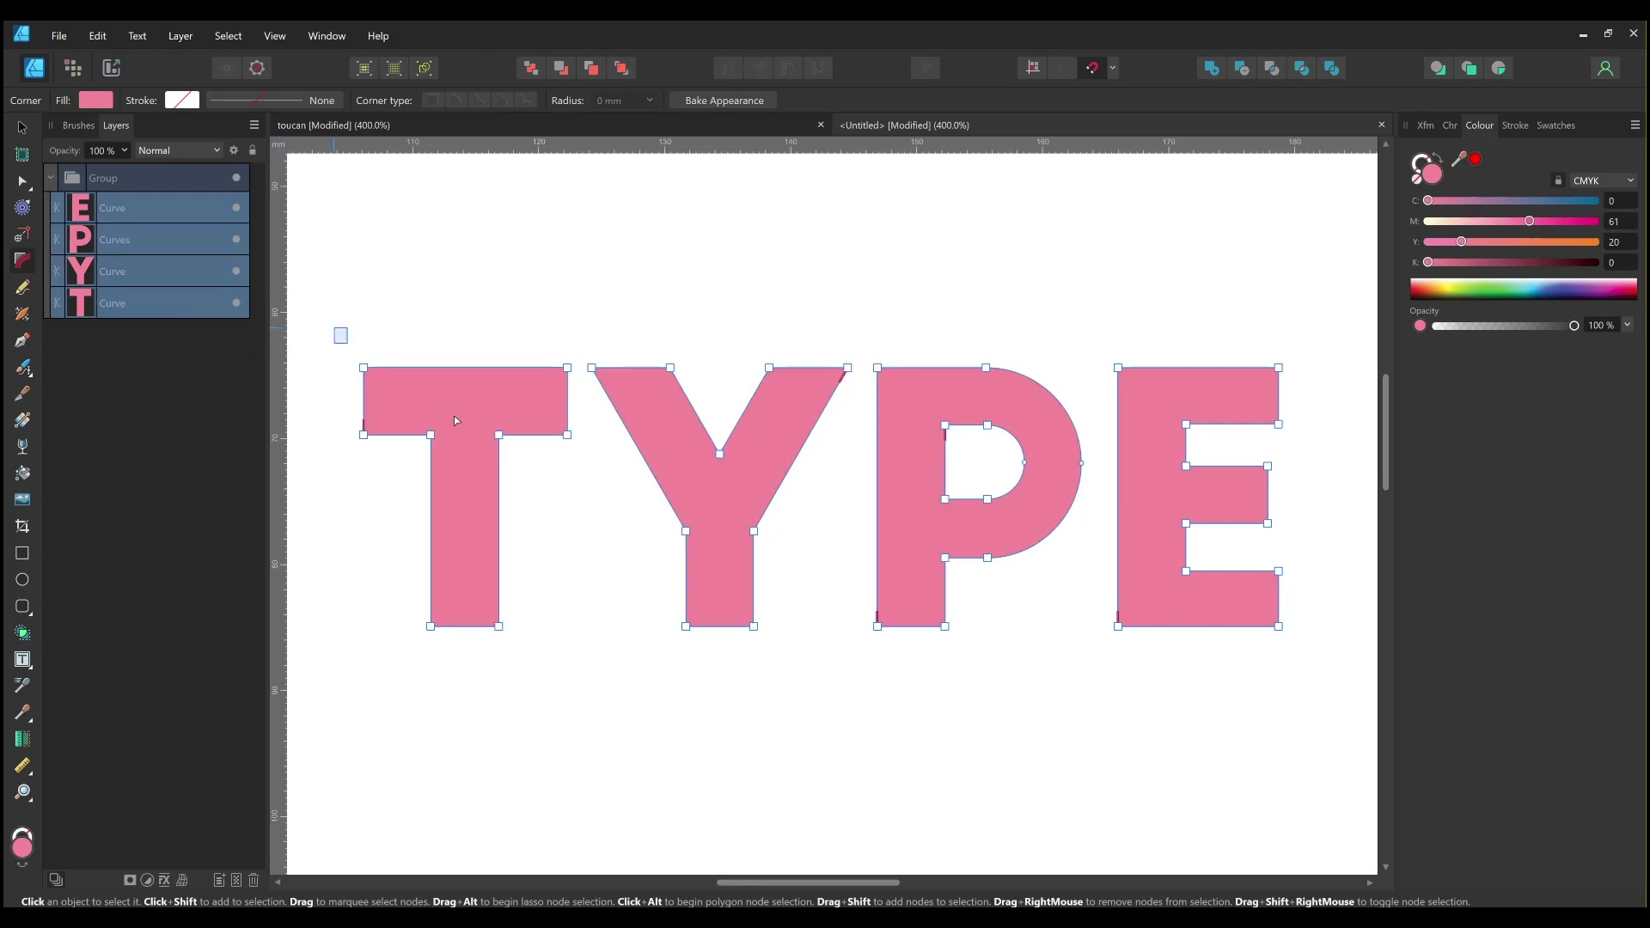
drag(337, 331, 1324, 731)
drag(365, 372, 392, 393)
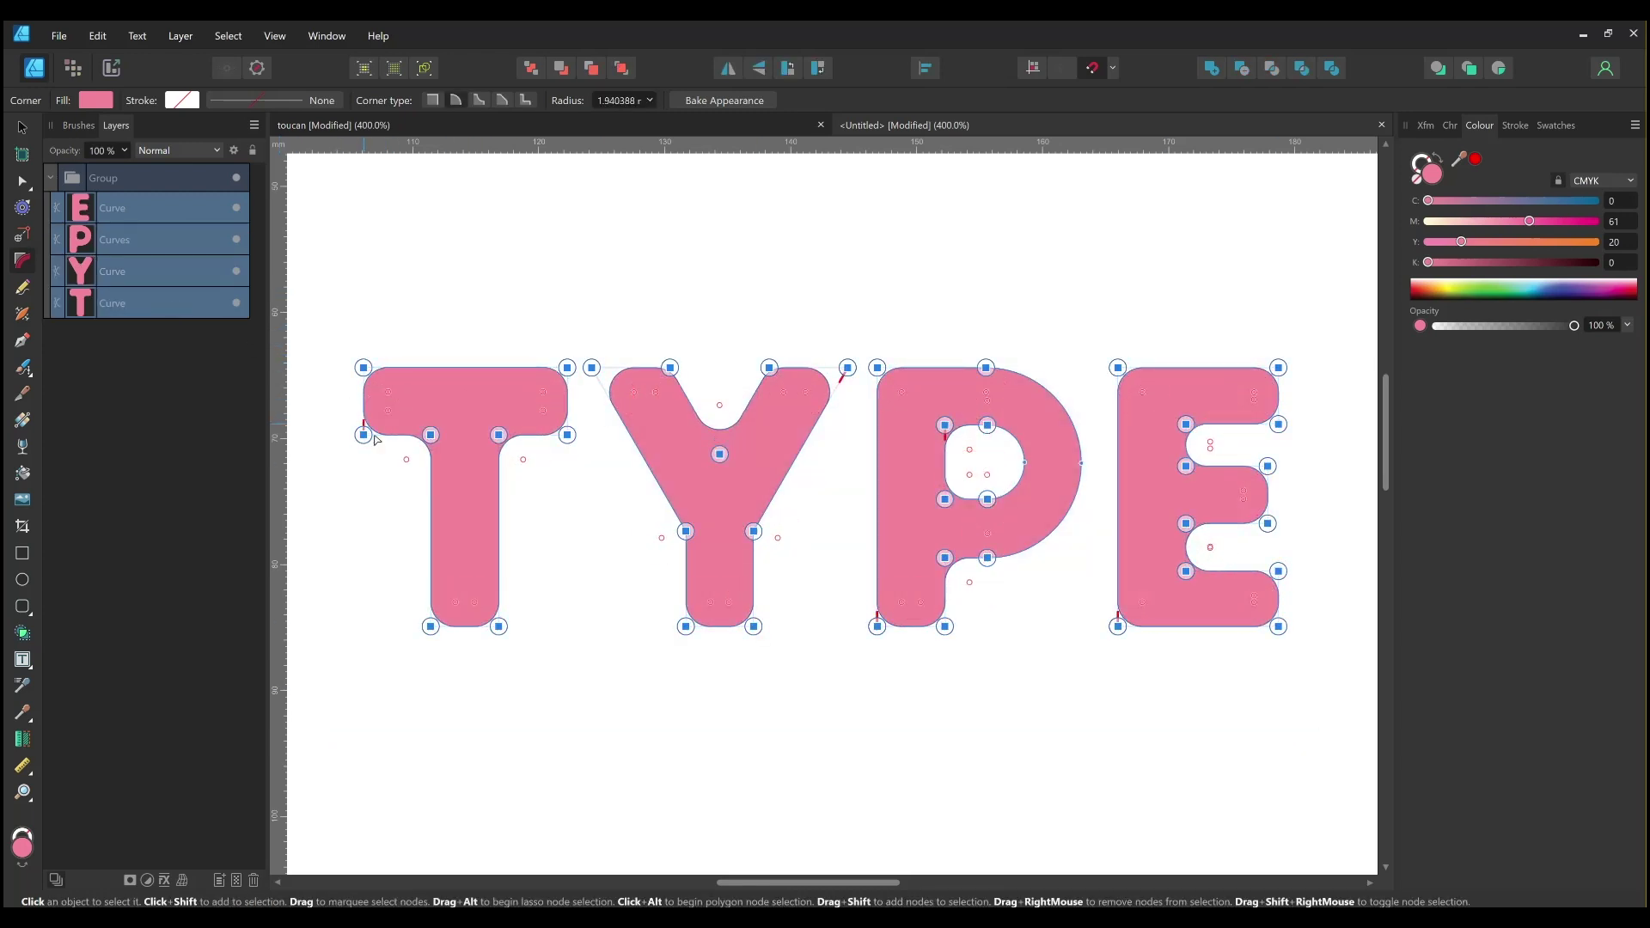
Reduce the rounding at the Y's fork and adjust the P's inner corner, then deselect
click(720, 453)
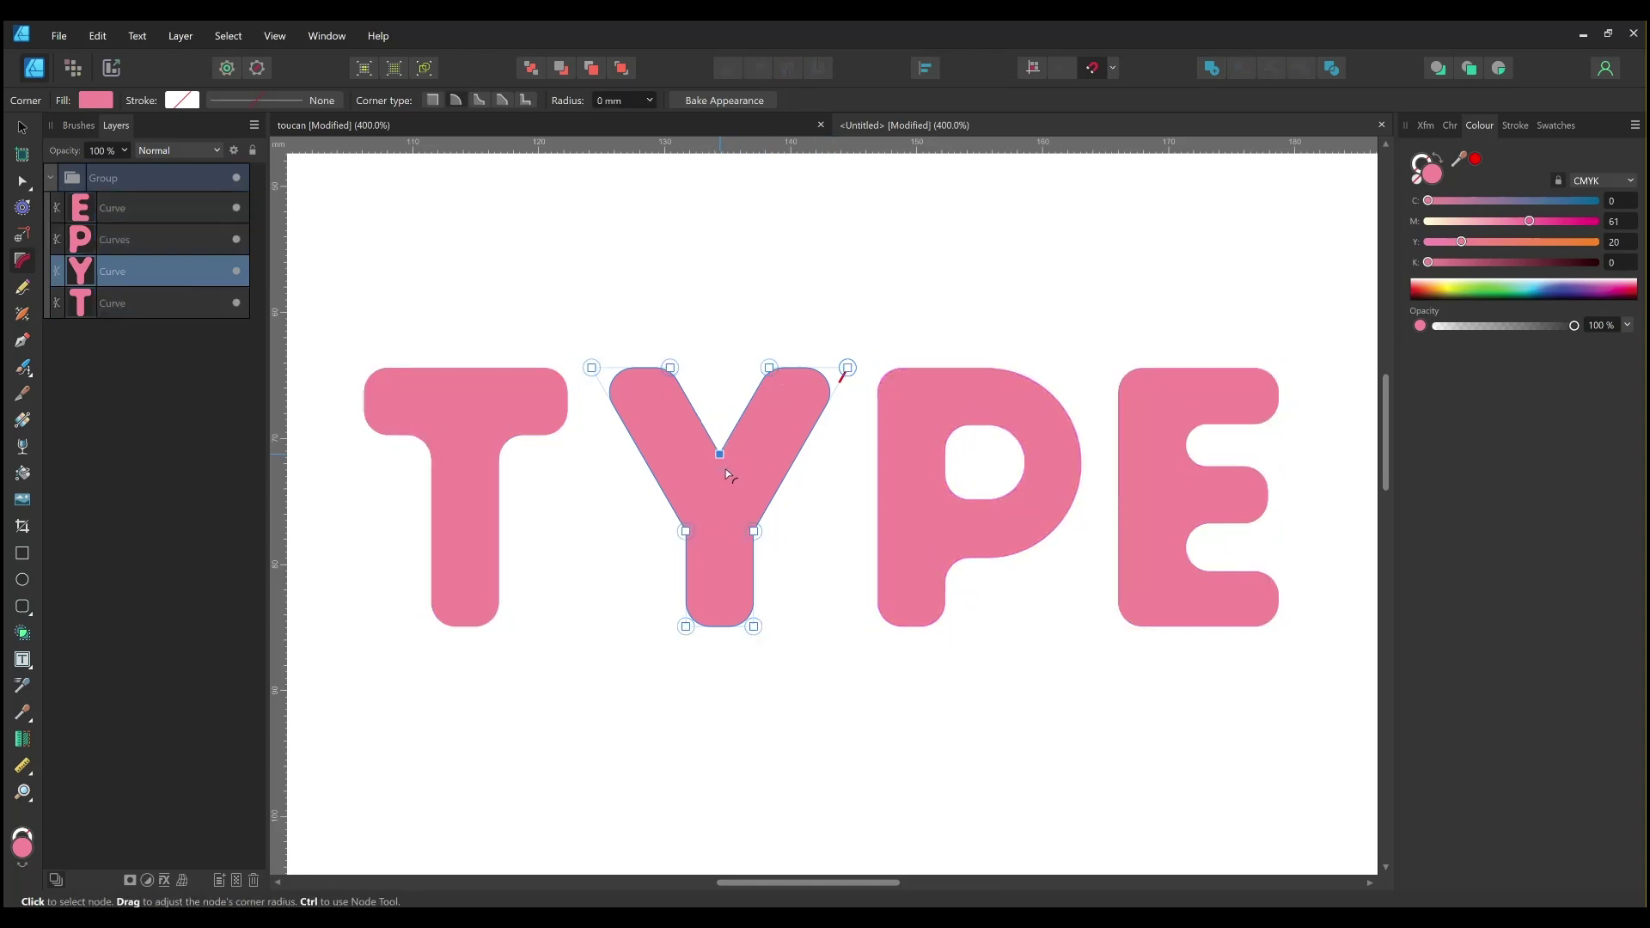
drag(725, 468, 720, 434)
click(944, 558)
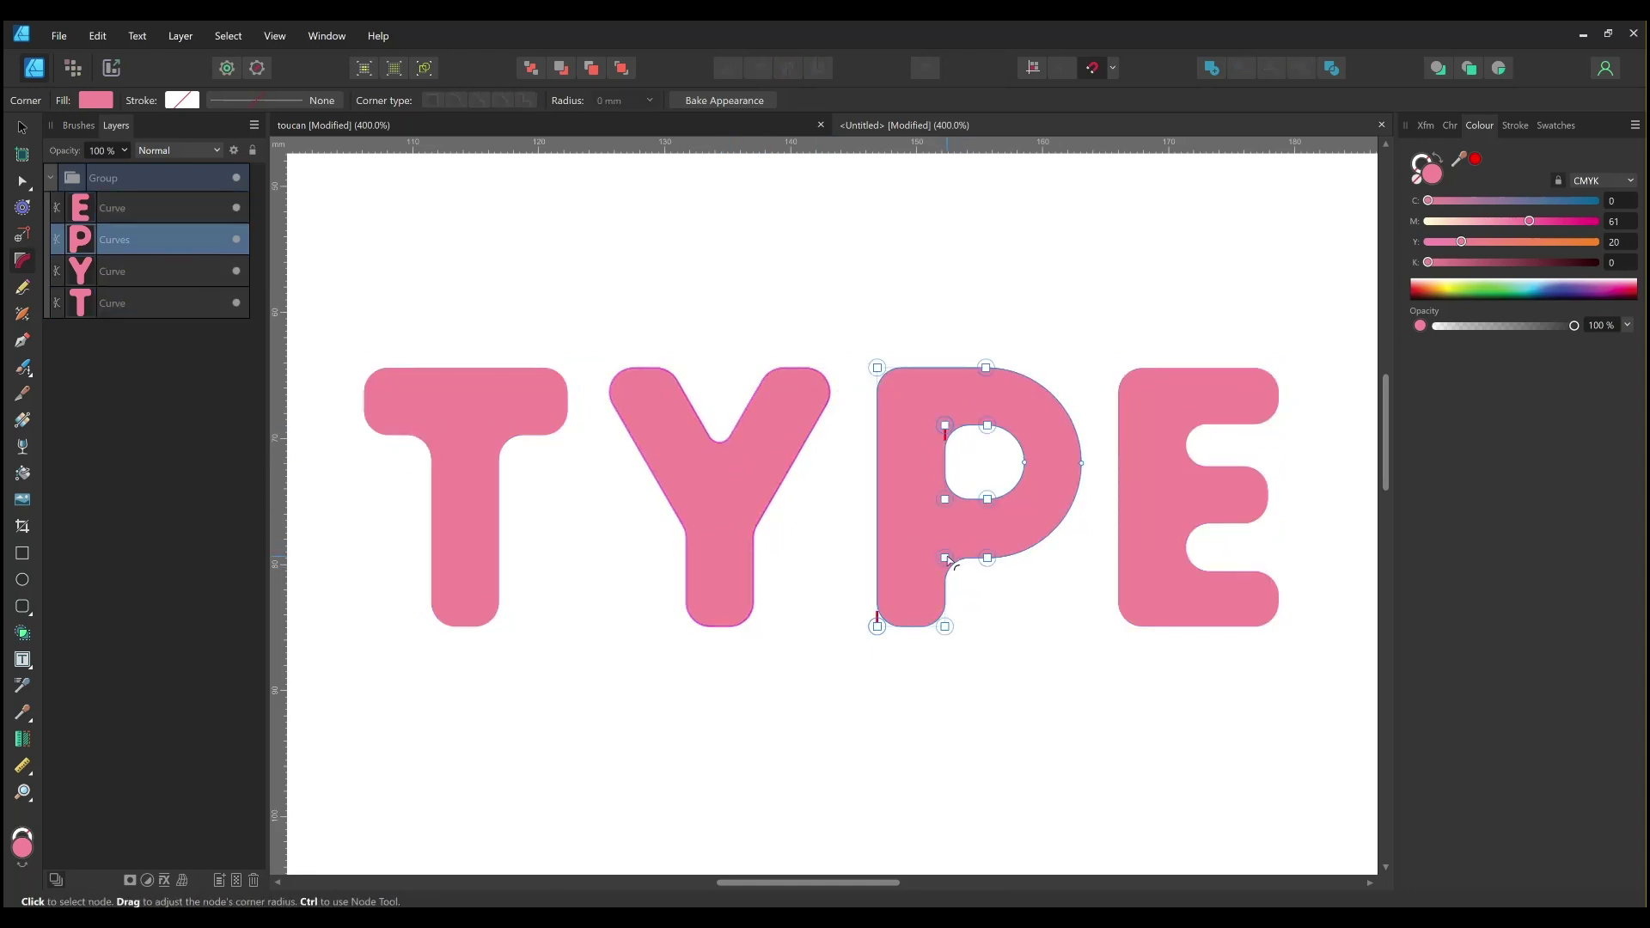
drag(945, 558, 952, 564)
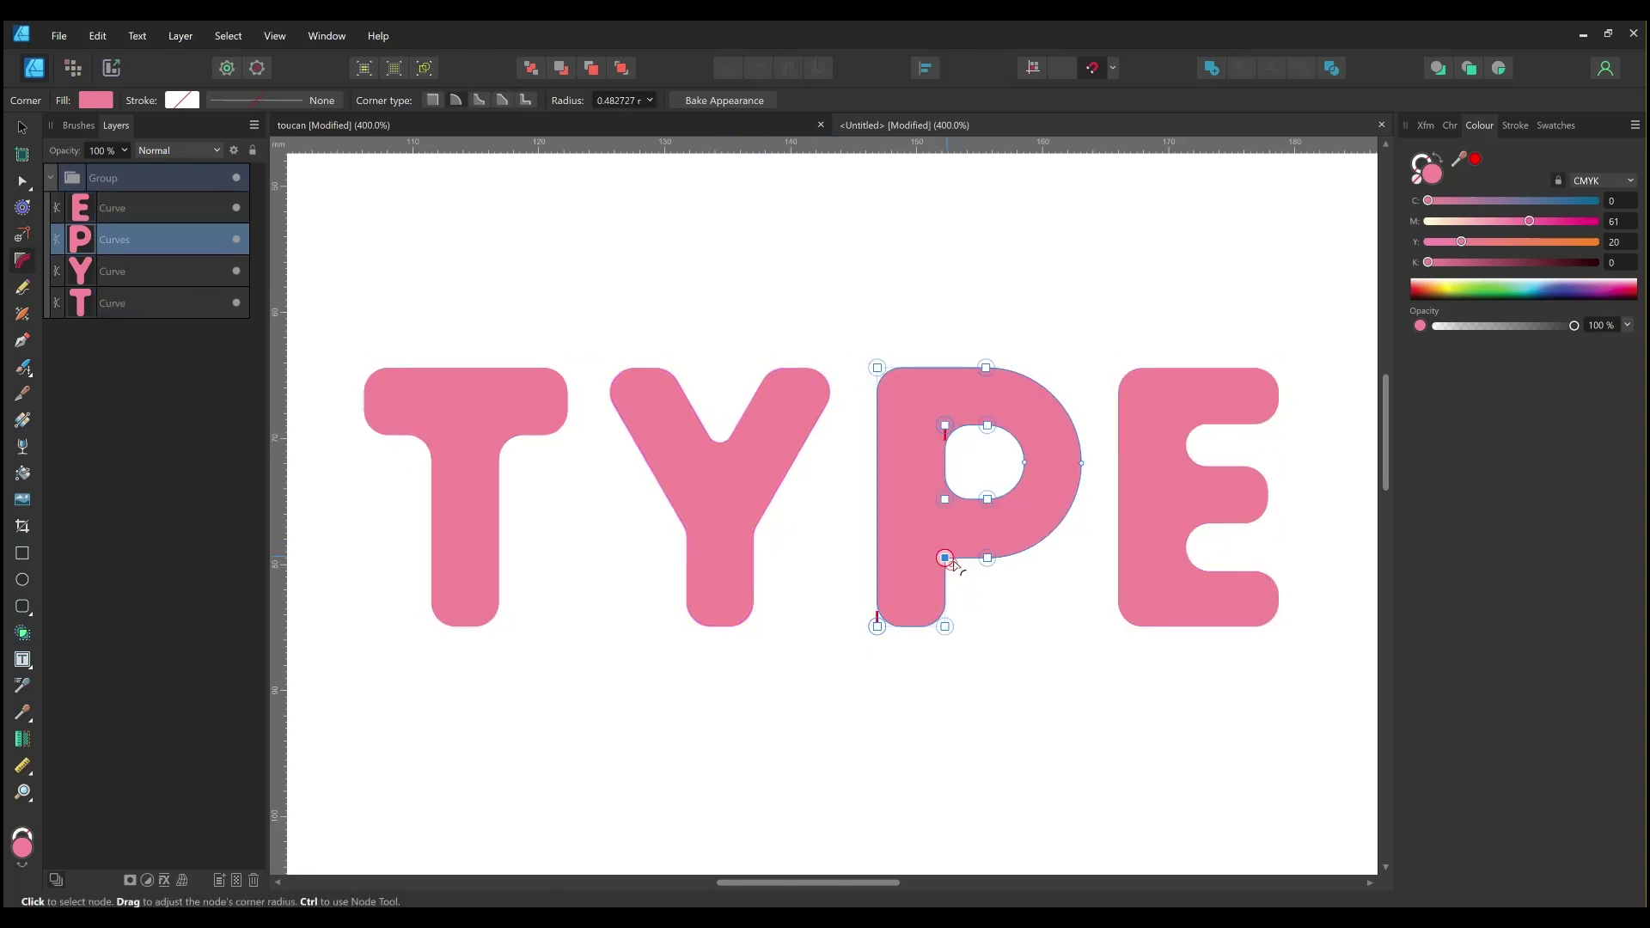
click(1049, 664)
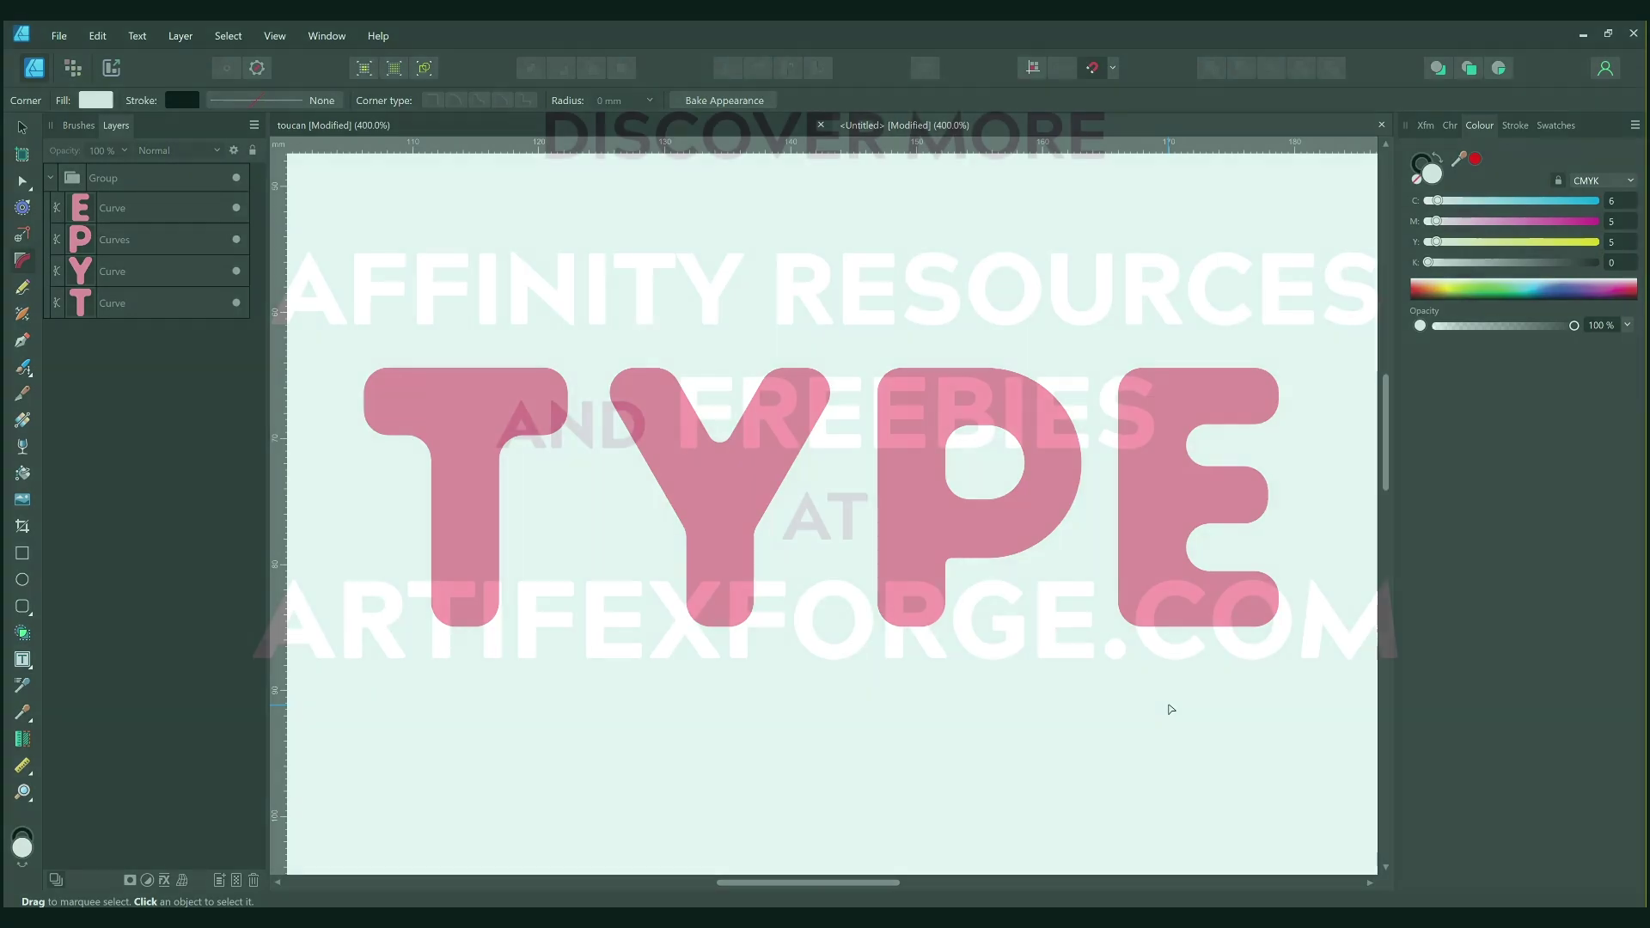